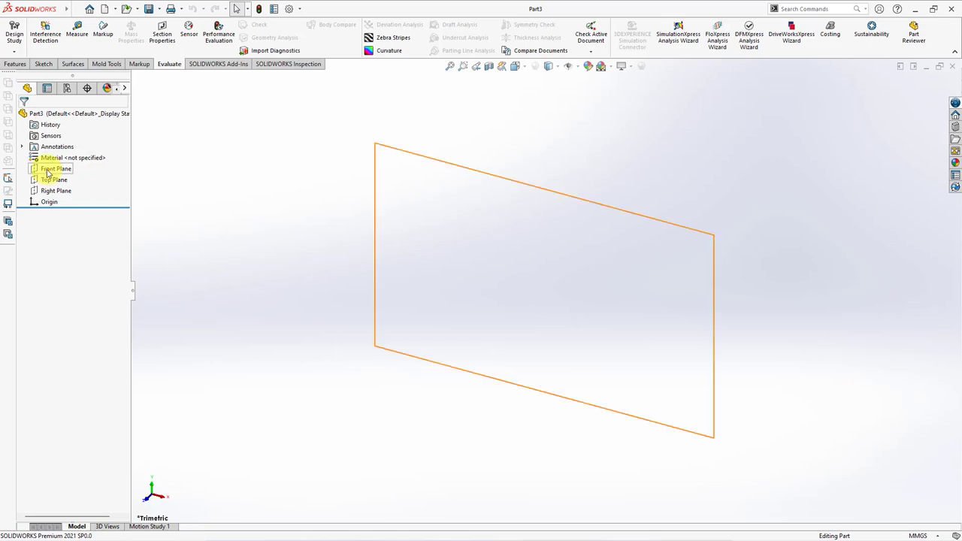
Step: Start a sketch on the Front Plane and draw a vertical centerline up from the origin
left_click(55, 169)
left_click(57, 158)
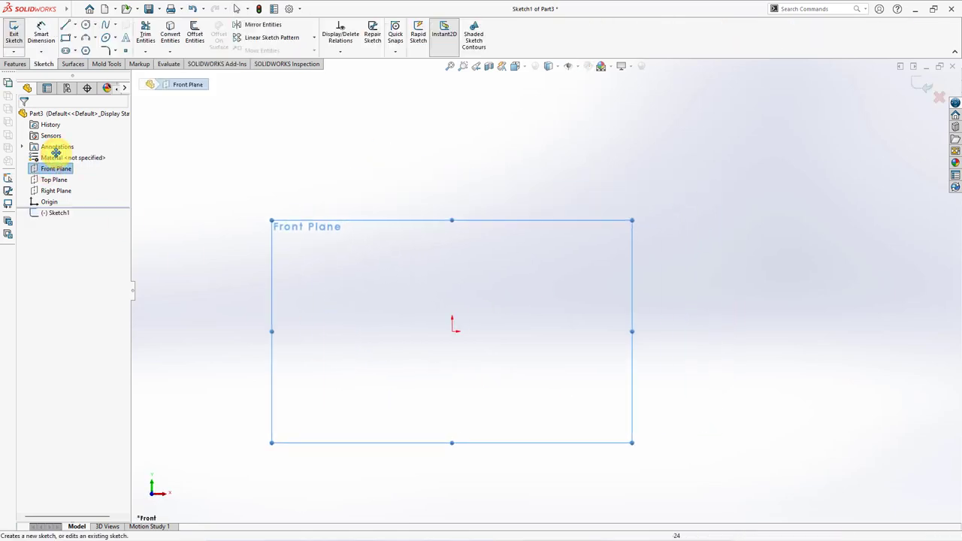
left_click(74, 30)
left_click(90, 49)
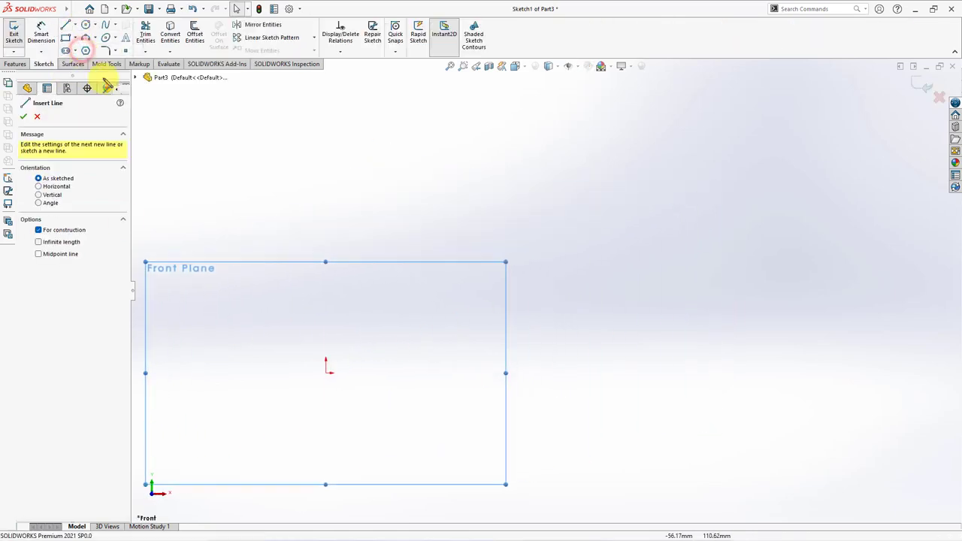
left_click(326, 368)
left_click(327, 138)
right_click(326, 137)
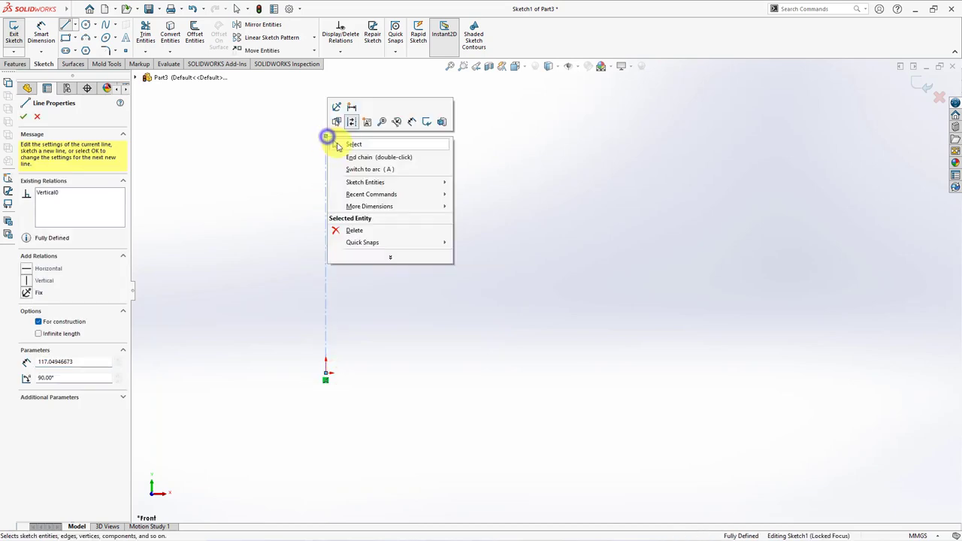
left_click(353, 144)
Step: Draw a horizontal base line from the origin out to the right
left_click(66, 24)
left_click(326, 373)
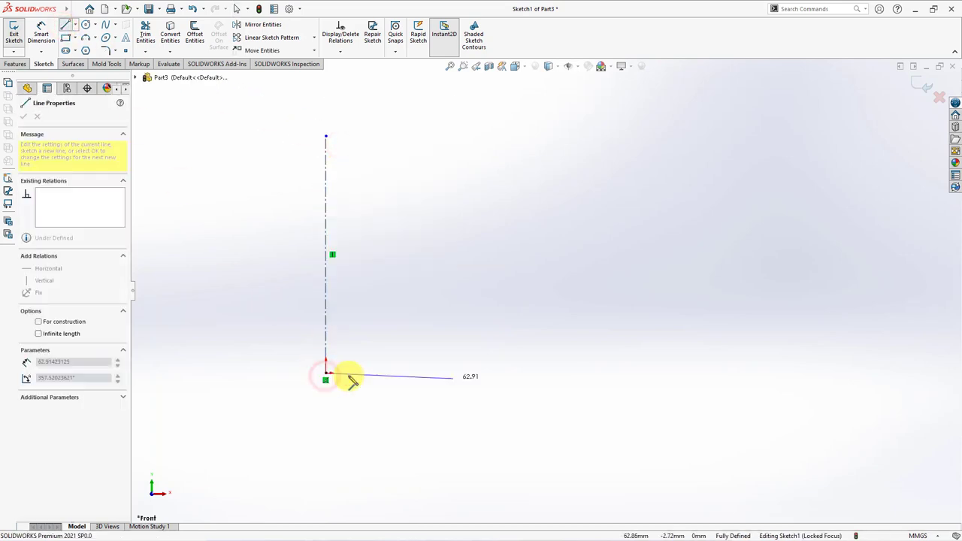
left_click(479, 373)
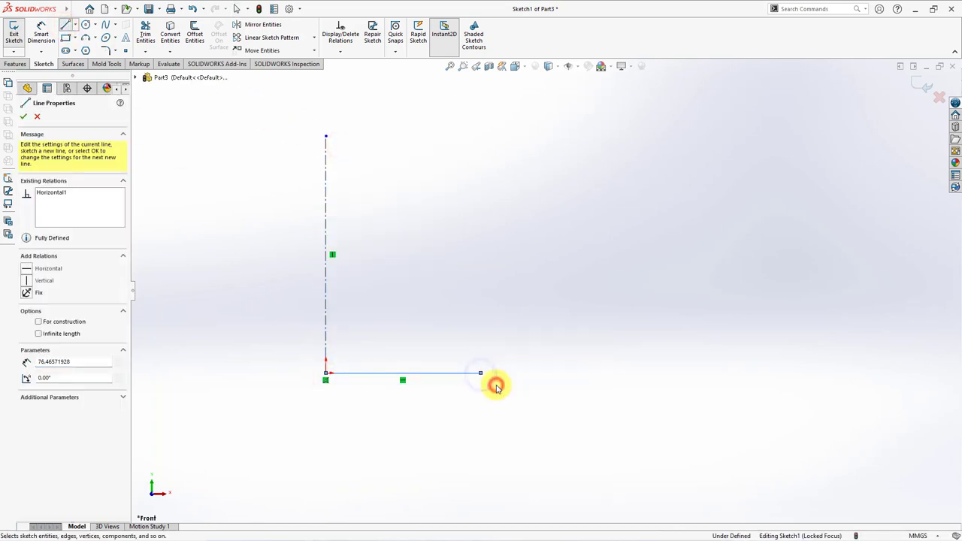
key("Escape")
Step: Draw a 3-point arc rising from the base line's end to form the bowl wall
left_click(85, 37)
left_click(481, 372)
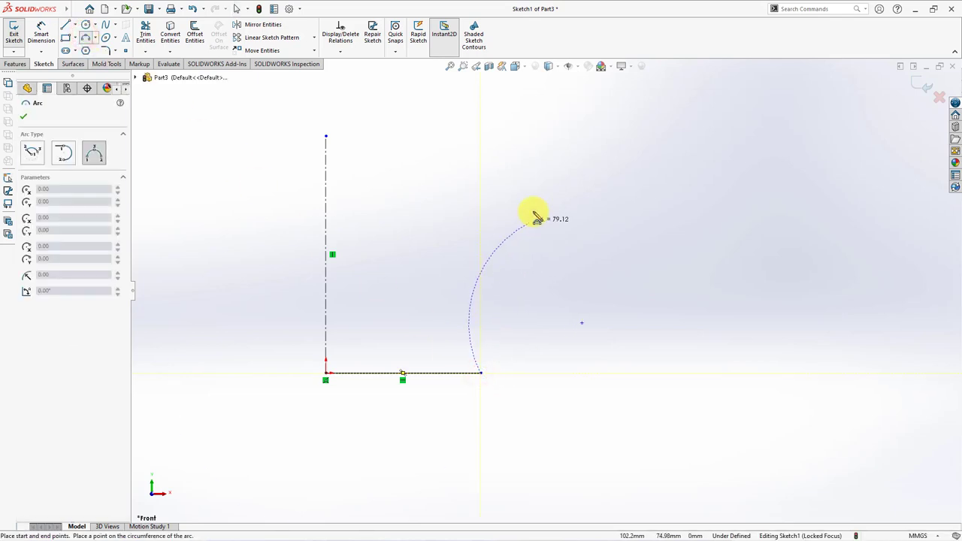
left_click(532, 211)
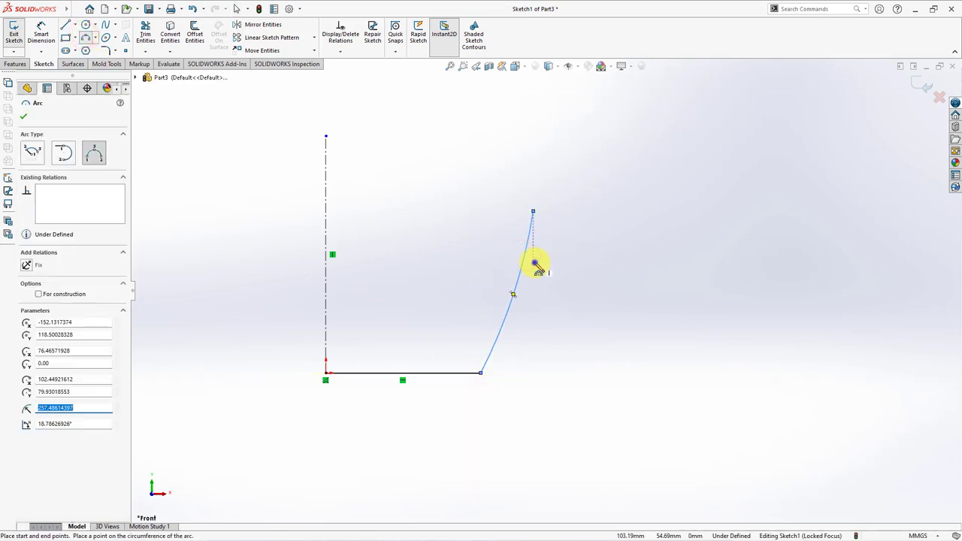
left_click(535, 264)
right_click(535, 265)
left_click(553, 268)
Step: Draw lines from the arc's top straight up to the rim and across its short flat top
left_click(66, 25)
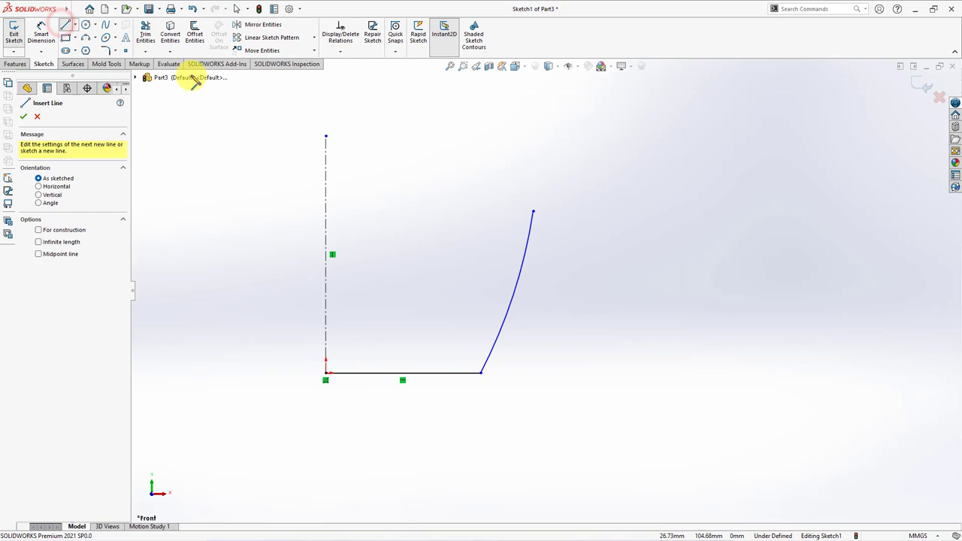
left_click(533, 212)
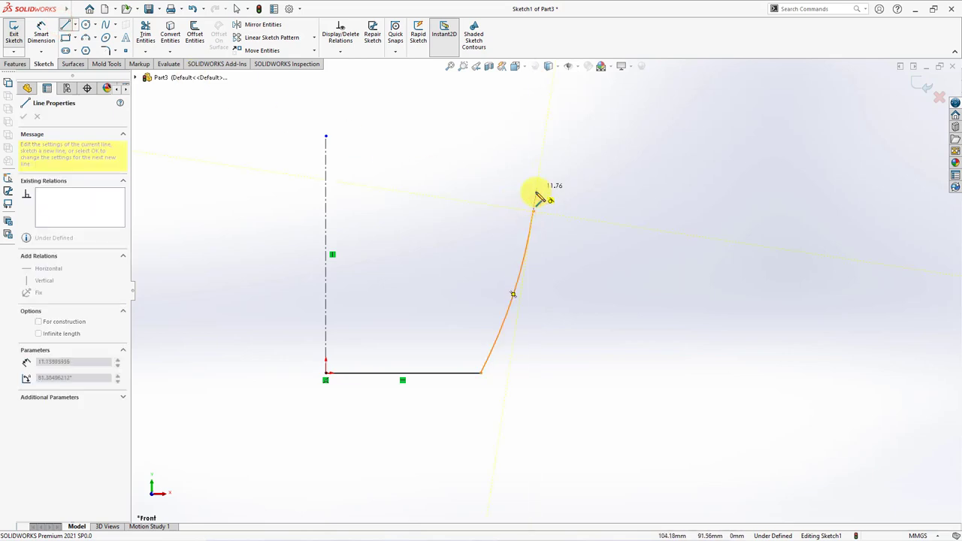
left_click(544, 136)
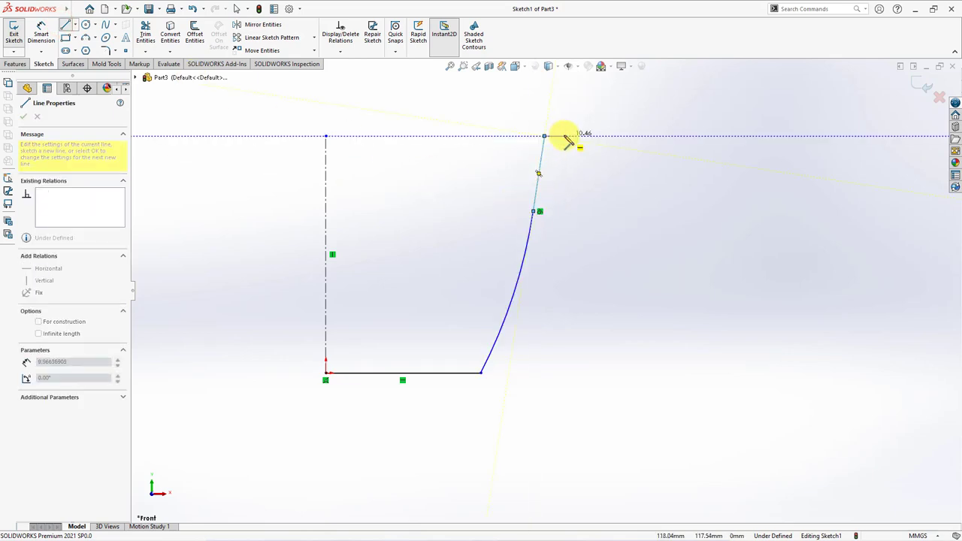
left_click(564, 136)
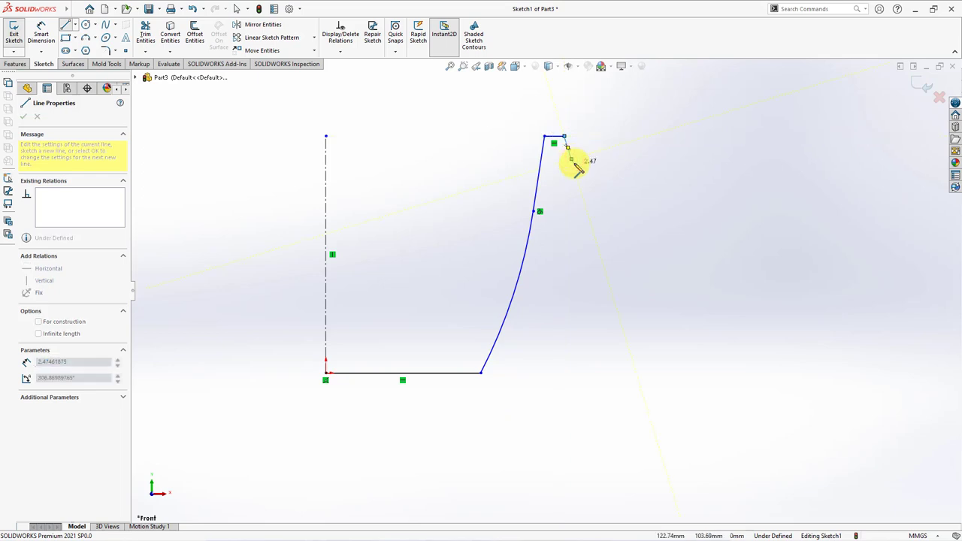
right_click(577, 166)
left_click(587, 172)
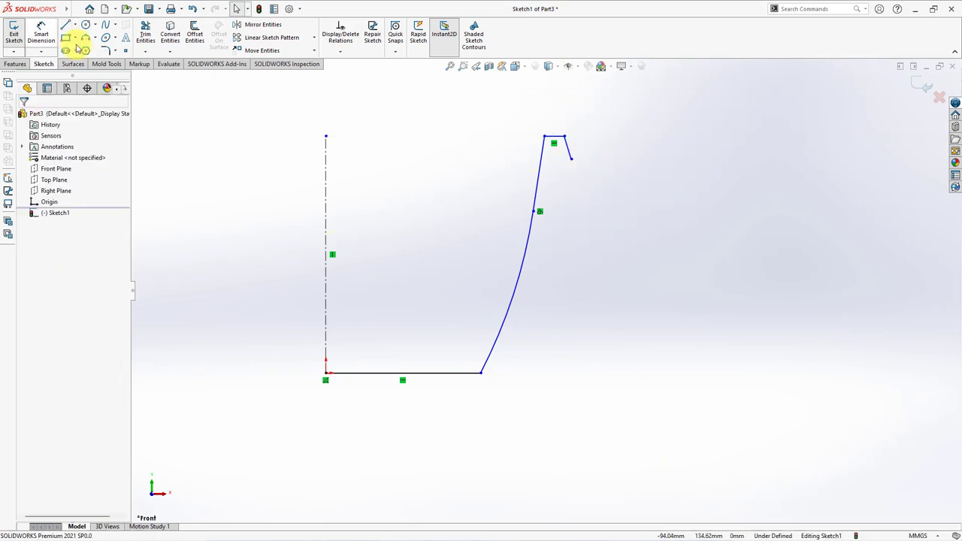
Step: Dimension the rim corner to the centerline as a 243 mm rim width
left_click(41, 37)
left_click(573, 159)
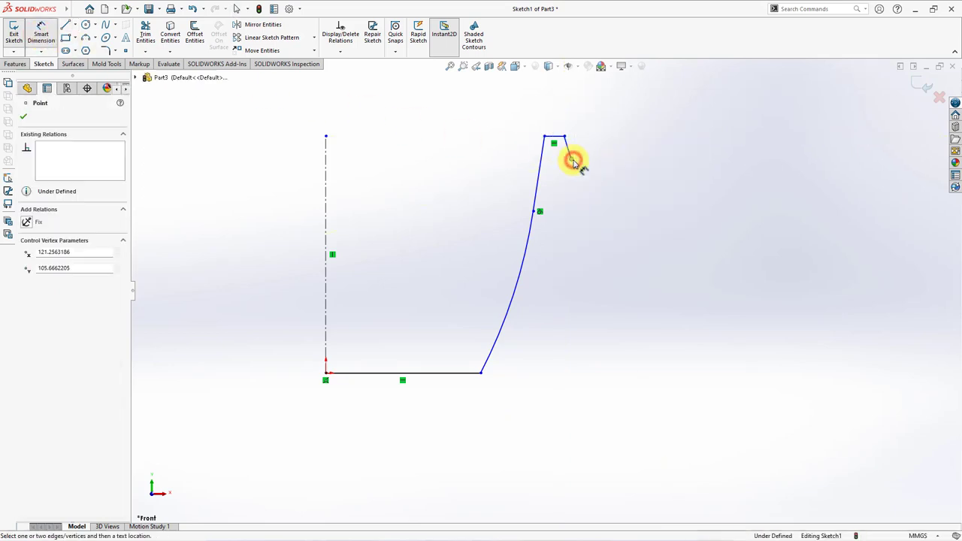
left_click(326, 203)
left_click(312, 109)
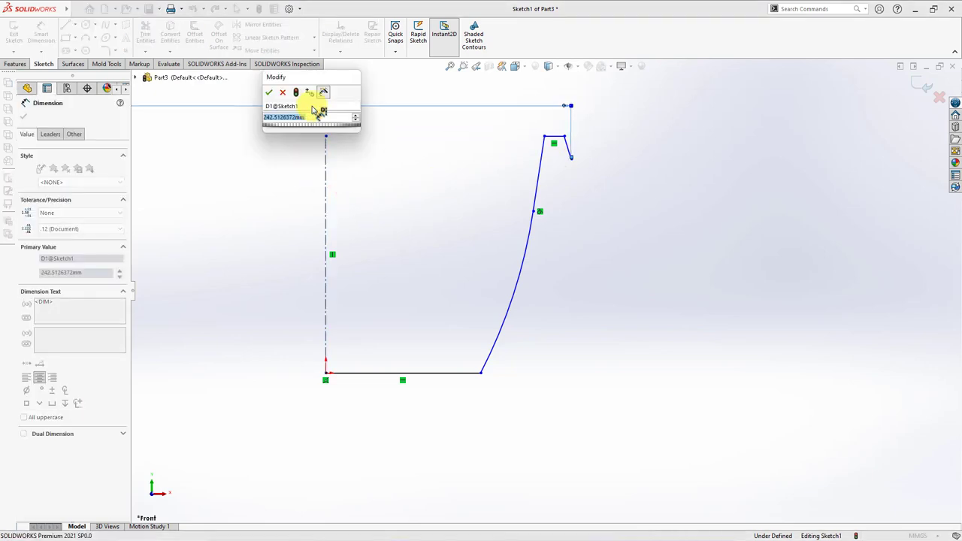
left_click(268, 91)
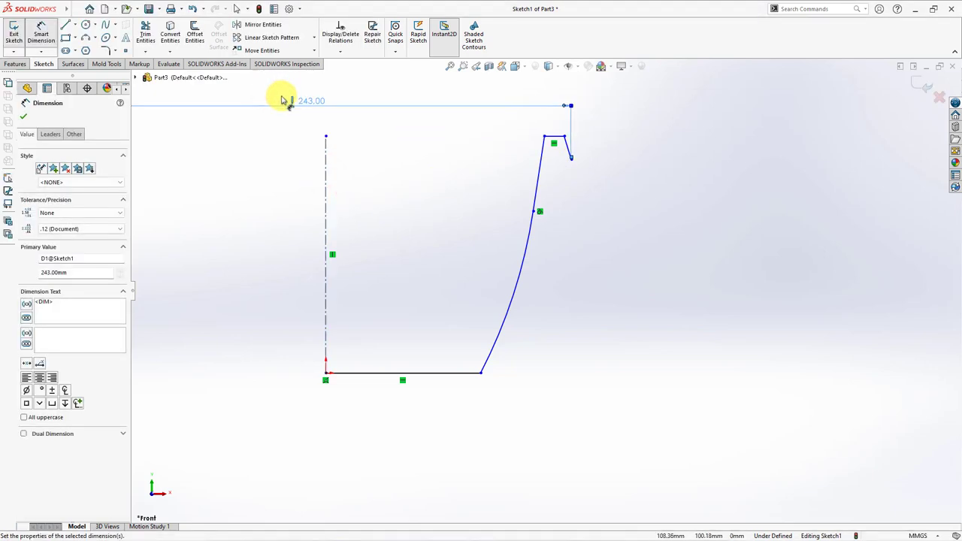
Step: Set the angle between the rim lip lines to 20°
left_click(568, 148)
left_click(540, 162)
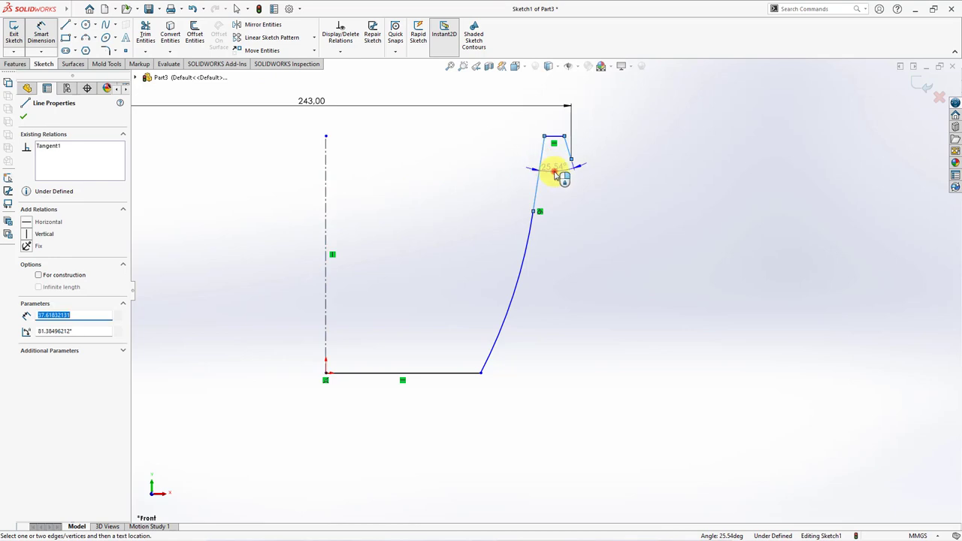
left_click(554, 168)
type("20")
left_click(512, 159)
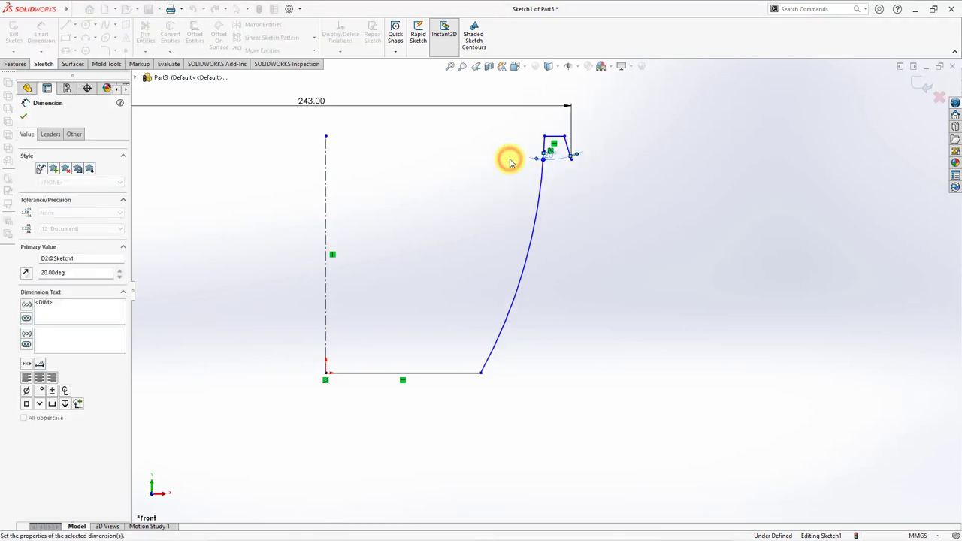
Step: Dimension the upper wall line at 10° to the centerline
left_click(544, 154)
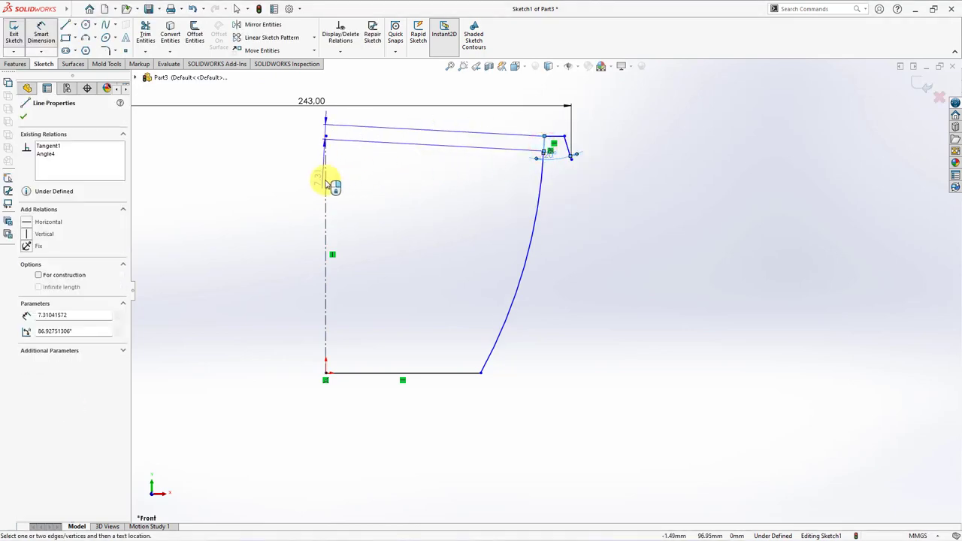
left_click(326, 180)
left_click(419, 179)
left_click(419, 181)
type("10")
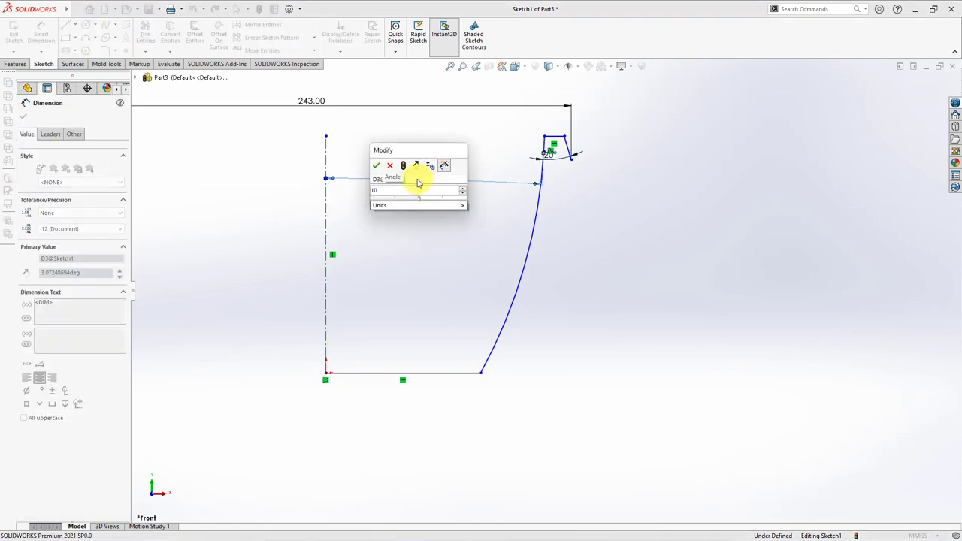
left_click(372, 164)
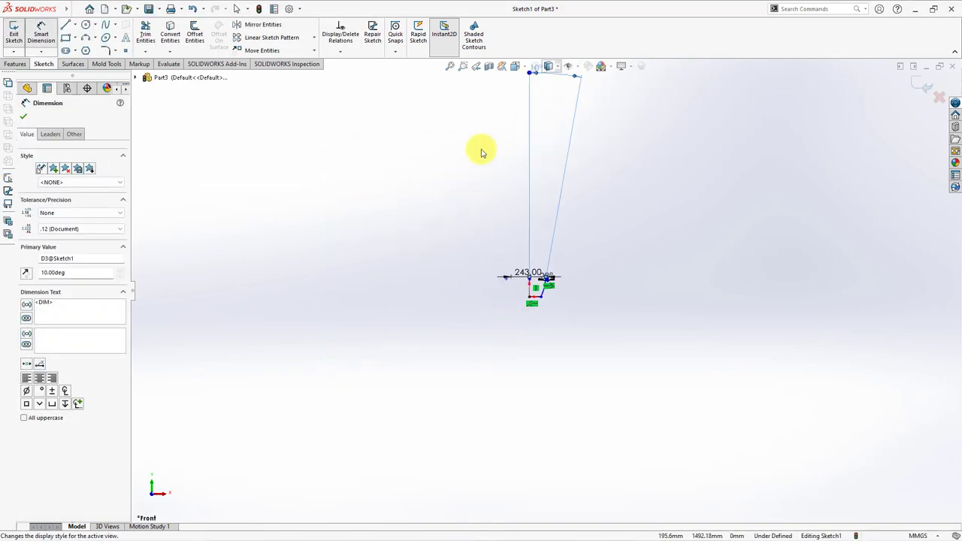
Step: Drag the stray top geometry back down and reposition the 10° angle dimension
left_click_drag(529, 73, 546, 235)
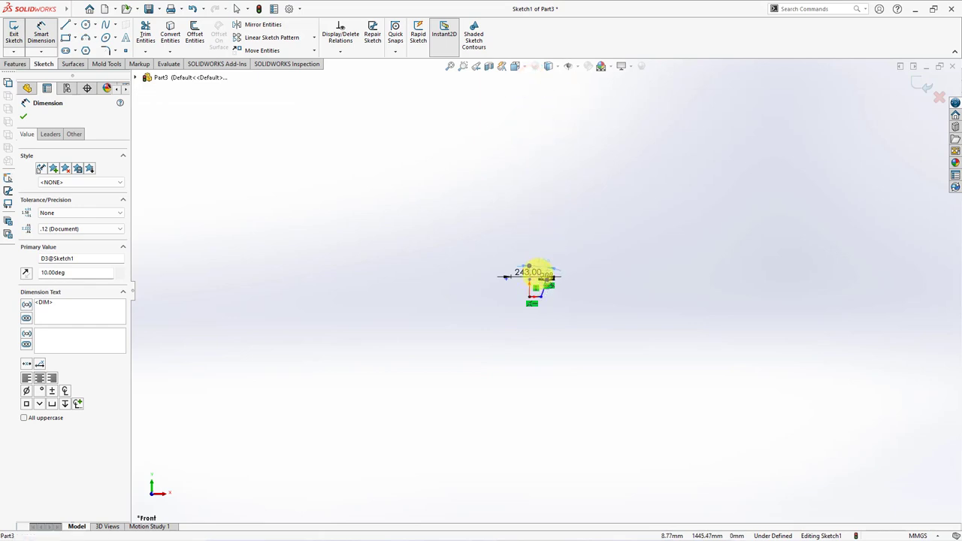
scroll(536, 273, "down", 5)
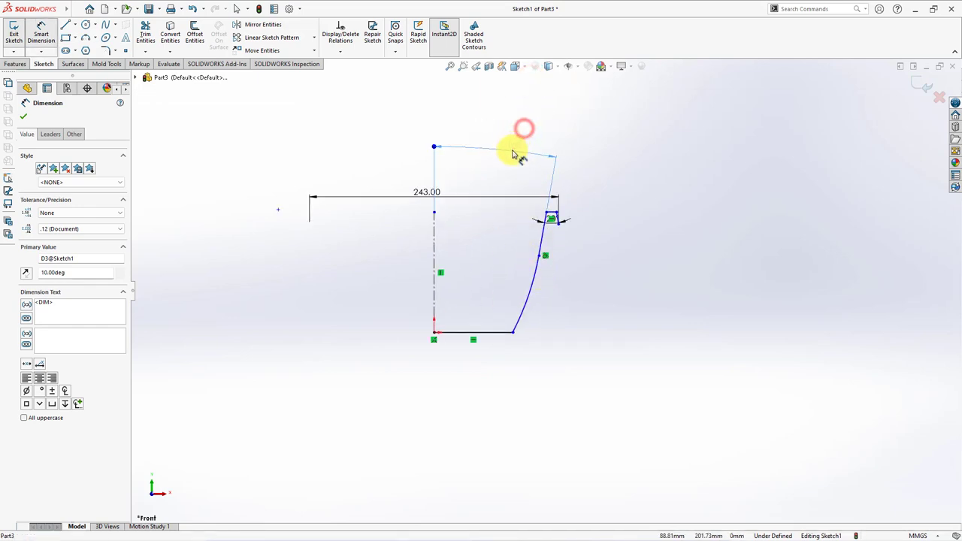
left_click_drag(513, 154, 497, 247)
left_click(571, 245)
left_click(650, 243)
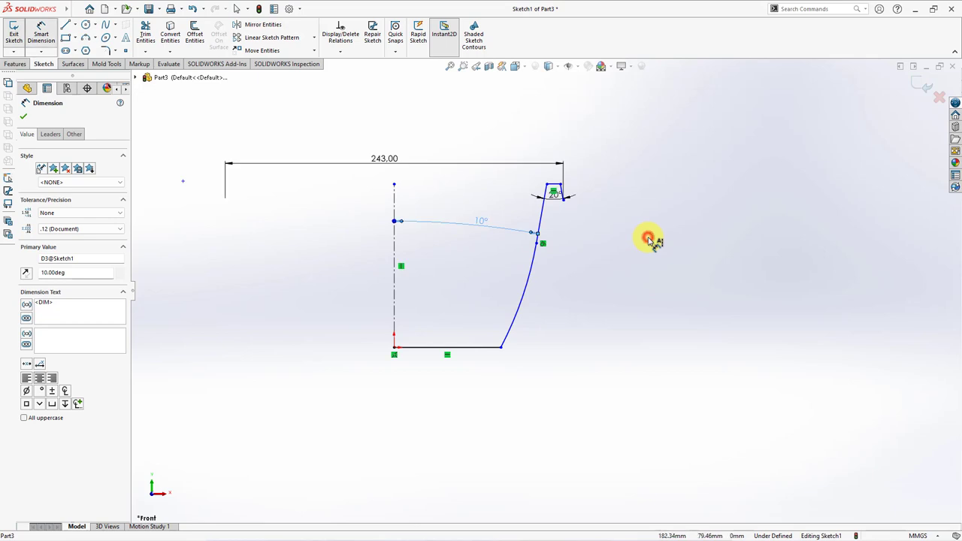
scroll(605, 188, "down", 3)
Step: Dimension the rim lip height as 7 mm
left_click(548, 221)
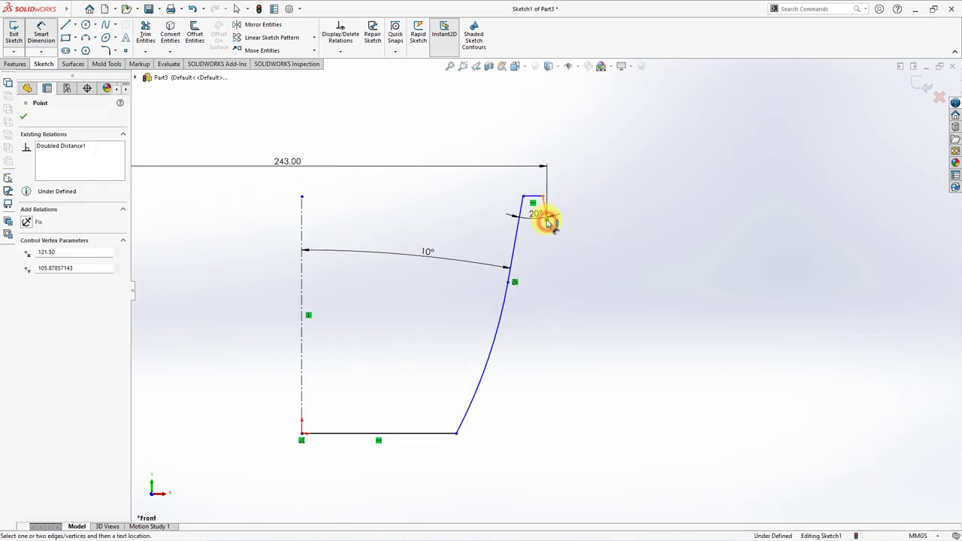
left_click(587, 211)
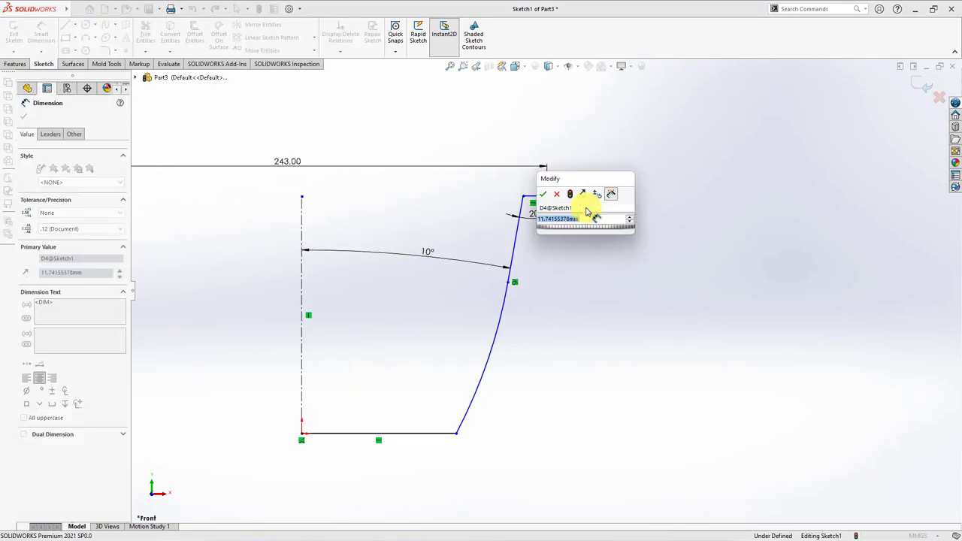
type("7")
left_click(543, 194)
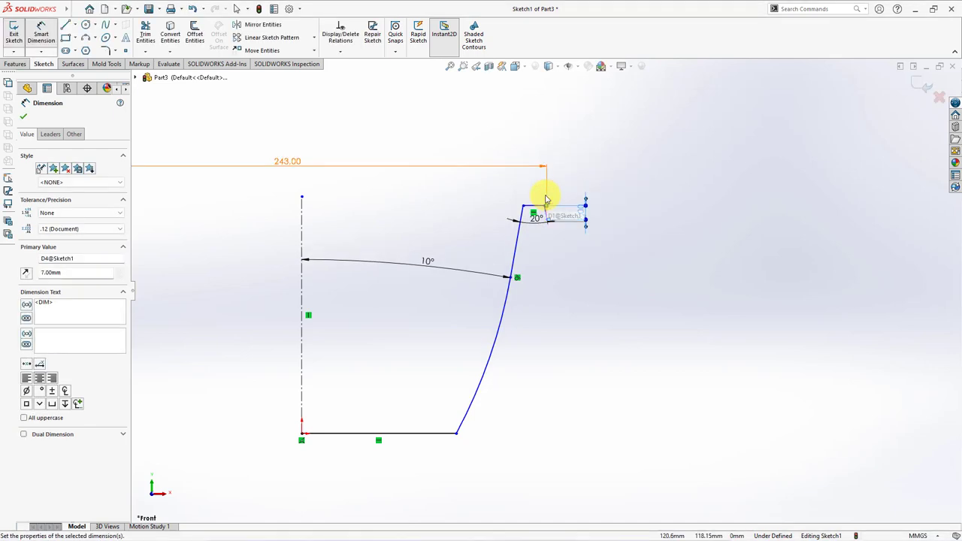
Step: Give the wall arc a 200 mm radius
left_click_drag(427, 262, 429, 234)
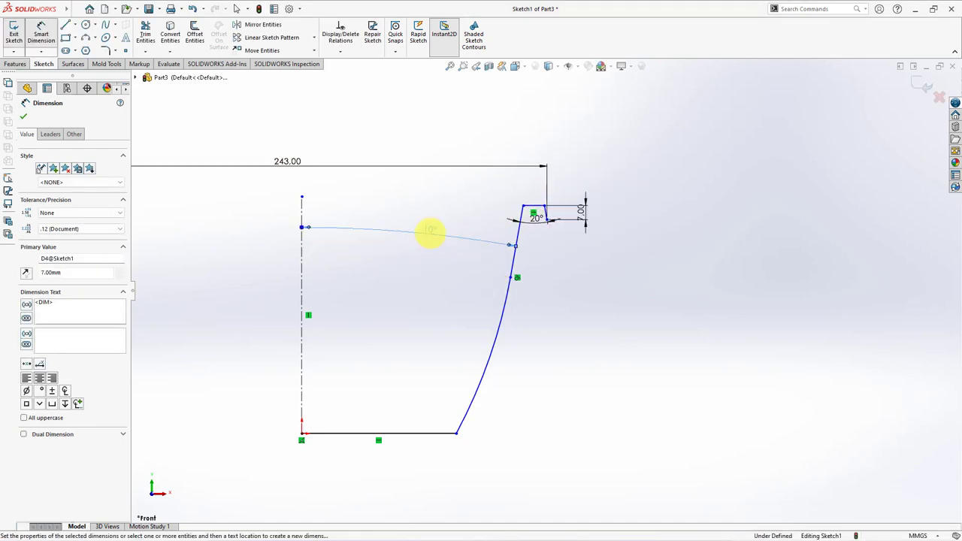
left_click(500, 329)
left_click(465, 328)
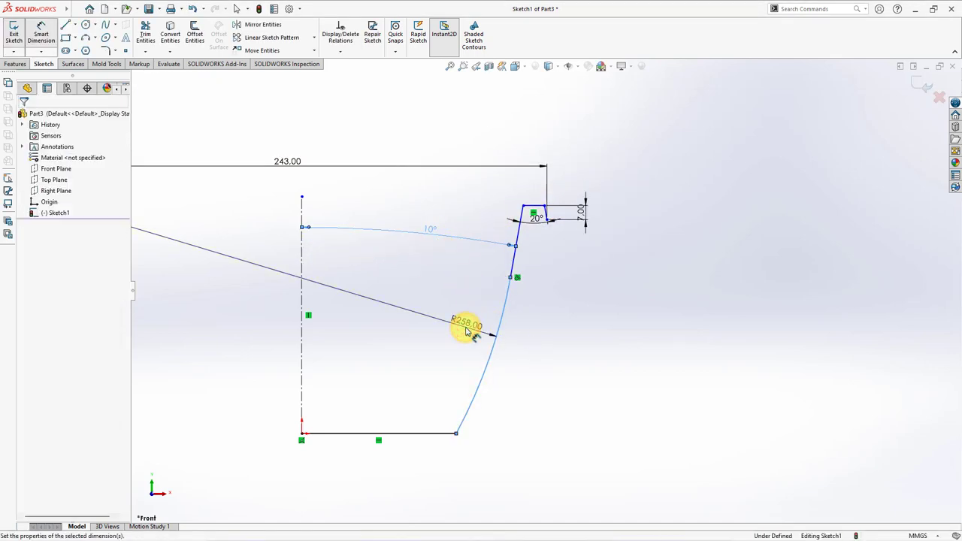
type("200")
left_click(422, 313)
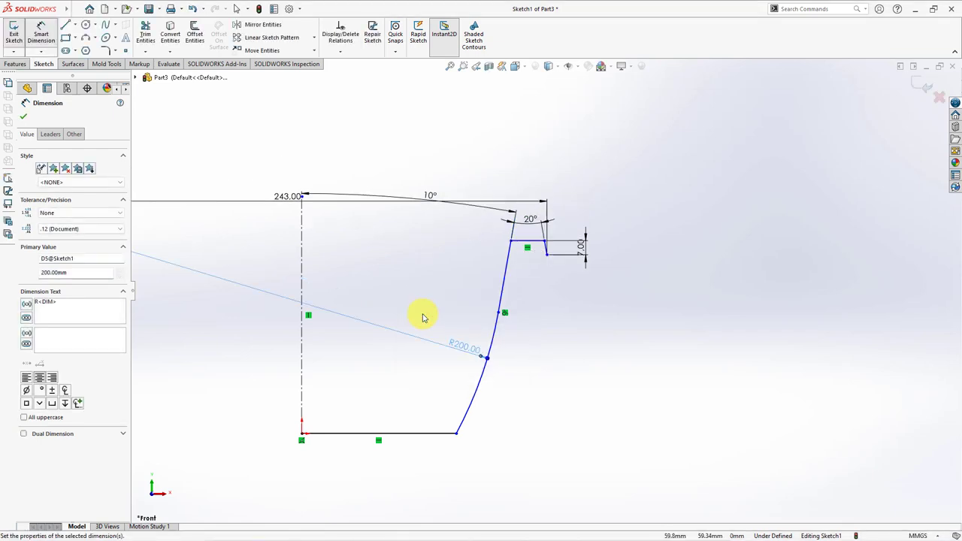
Step: Dimension the bowl's overall height as 108 mm
left_click_drag(540, 247, 612, 341)
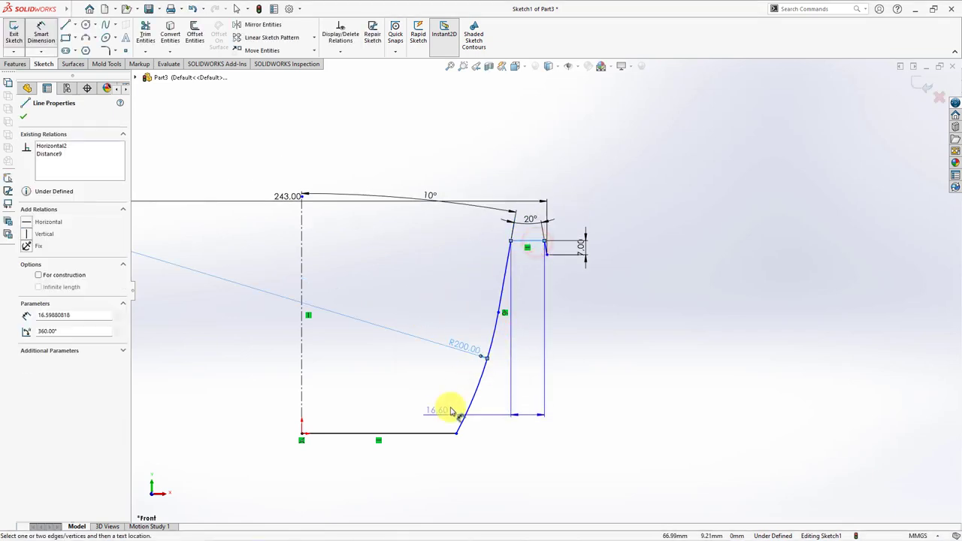
left_click(612, 342)
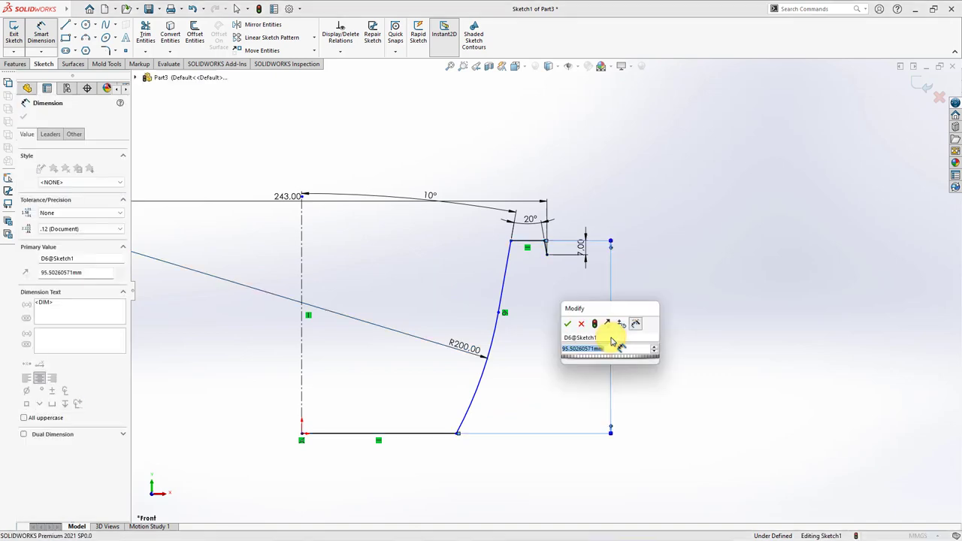
type("108")
left_click(565, 324)
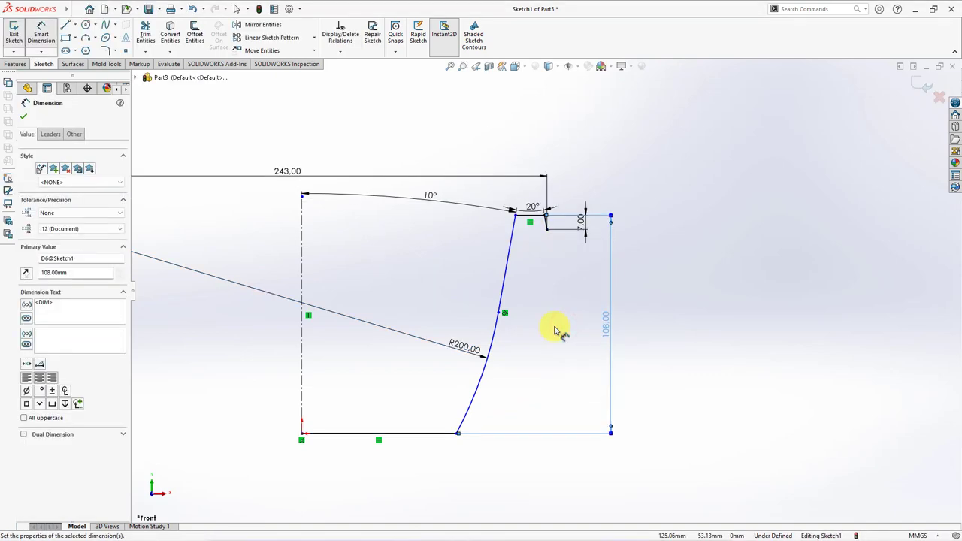
left_click(554, 326)
Step: Fillet the profile's bottom corner at R14 and the top rim corner at 4 mm
left_click(104, 51)
type("14")
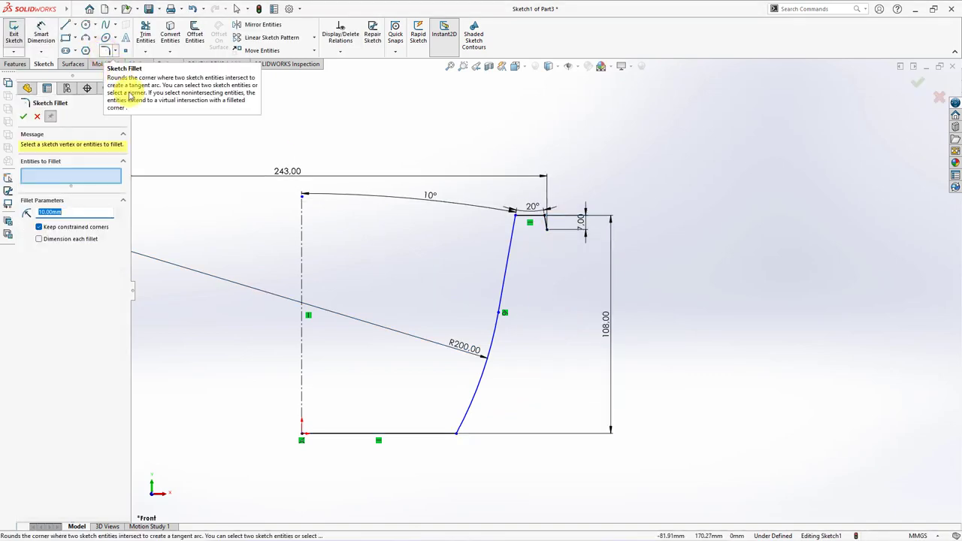
key("Return")
left_click(462, 440)
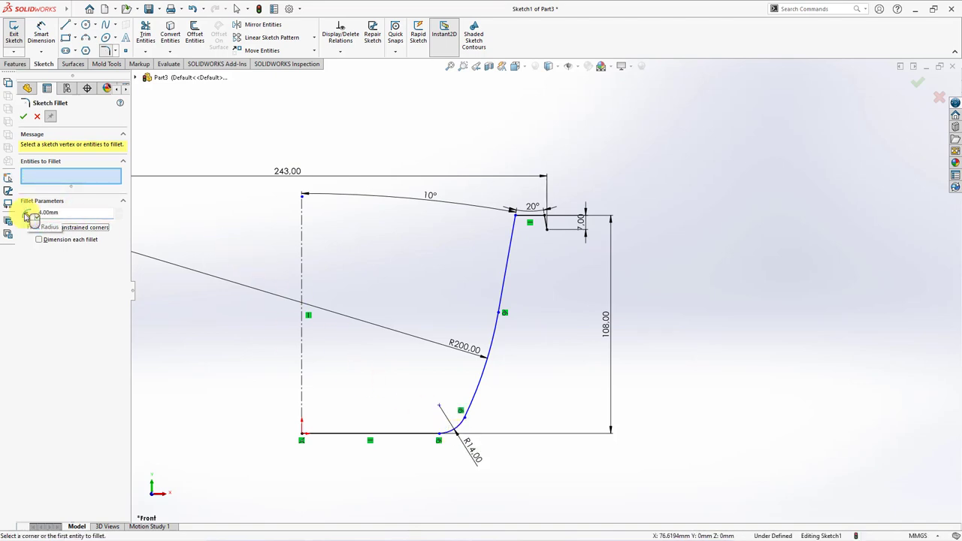
left_click(515, 217)
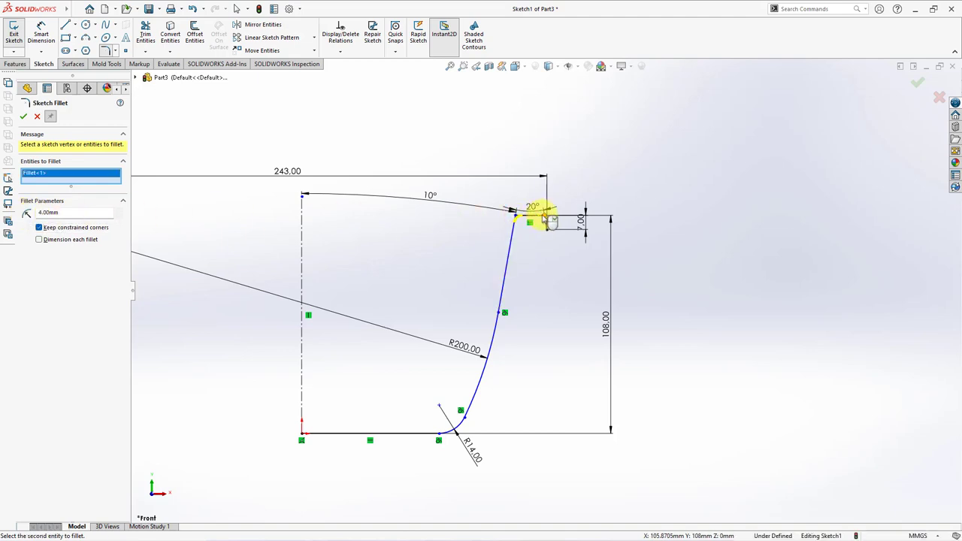
left_click(543, 215)
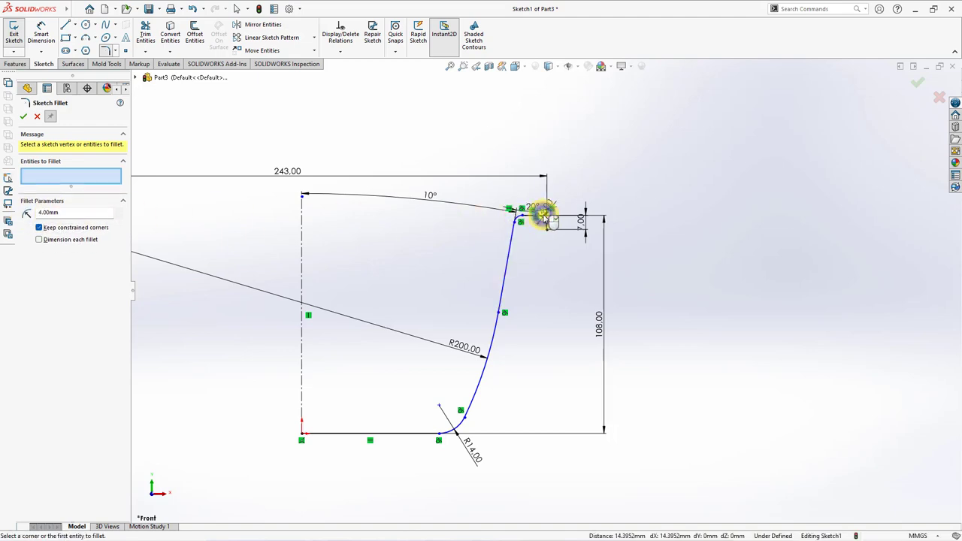
left_click(25, 117)
left_click(41, 33)
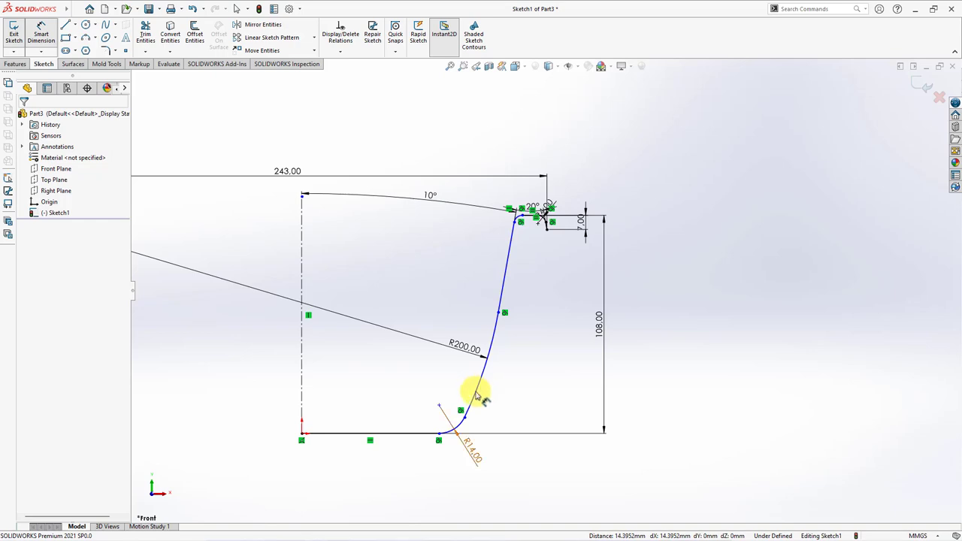
Step: Dimension the base's outer end 140 mm from the axis centerline
left_click(439, 434)
left_click(301, 393)
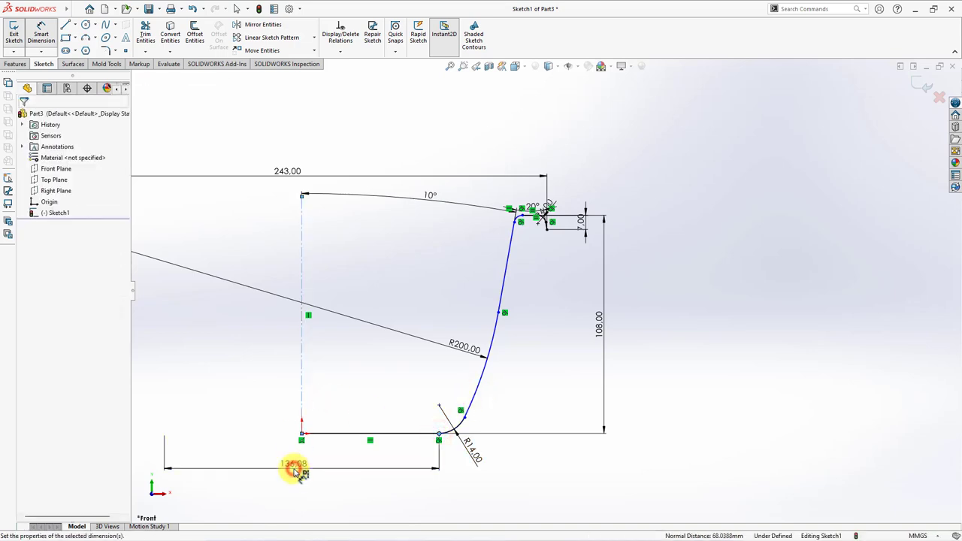
left_click(297, 471)
type("140")
left_click(252, 456)
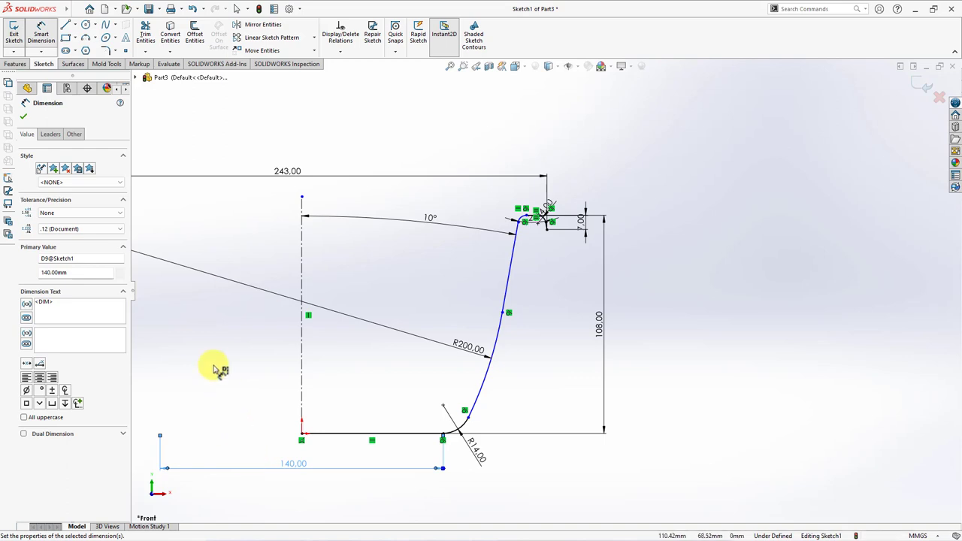
Step: Draw a horizontal construction centerline across the rim from the rim corner
left_click(85, 50)
scroll(550, 222, "down", 3)
left_click(552, 223)
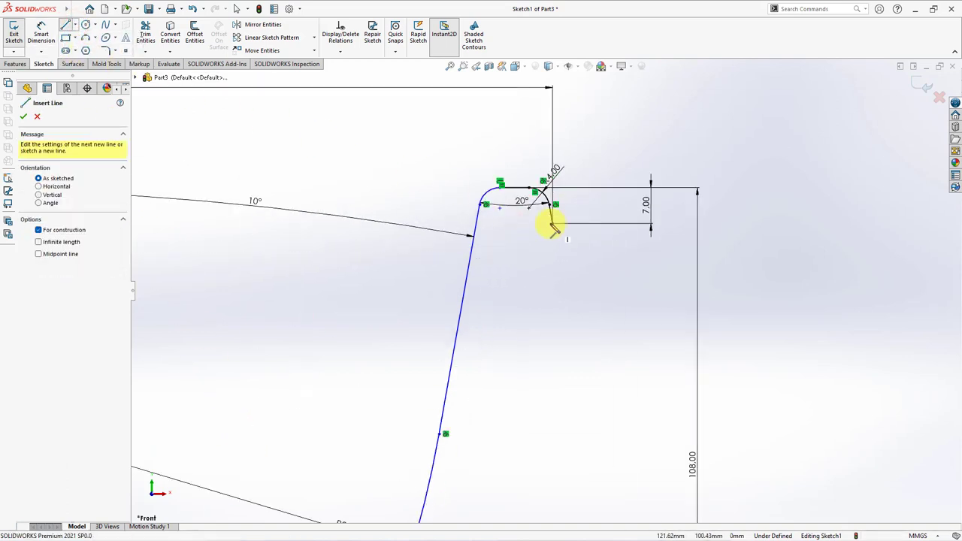
left_click(476, 222)
key("Escape")
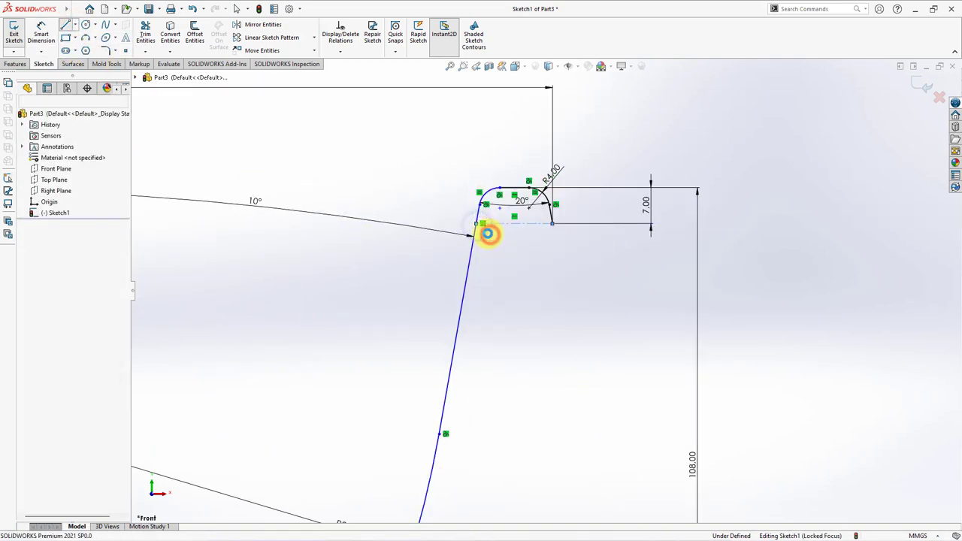
Step: Dimension the rim centerline length as 10.5 and recenter the profile in view
left_click(513, 219)
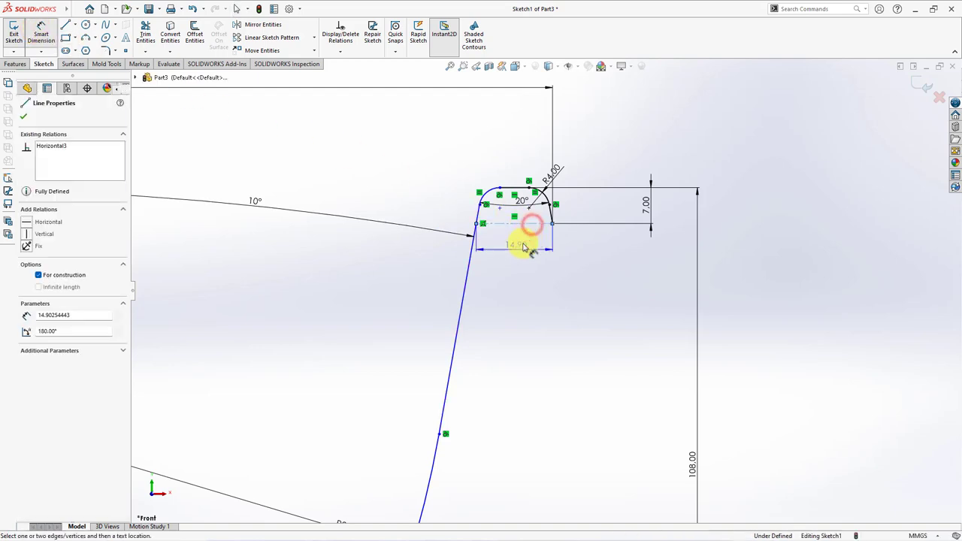
left_click(515, 258)
type("10.5")
left_click(472, 242)
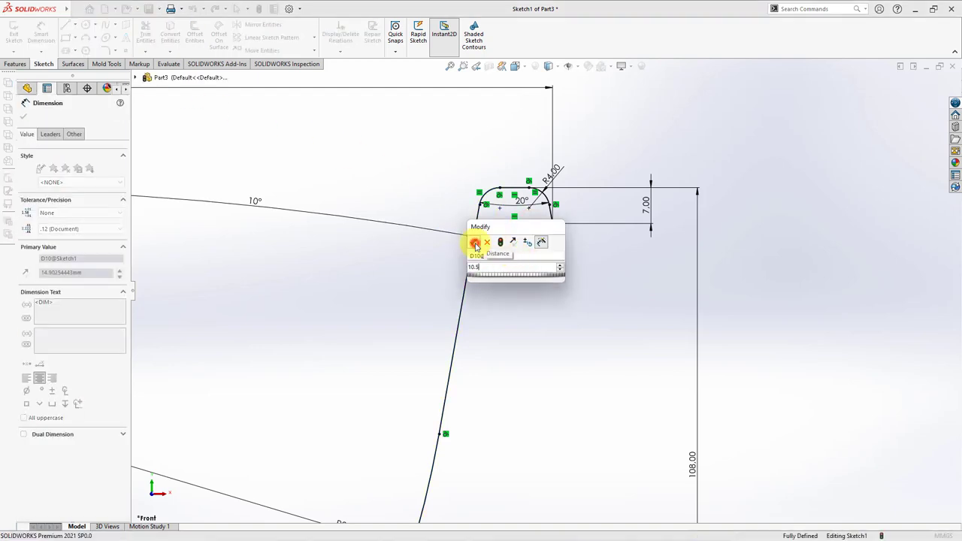
left_click(577, 333)
scroll(577, 333, "up", 2)
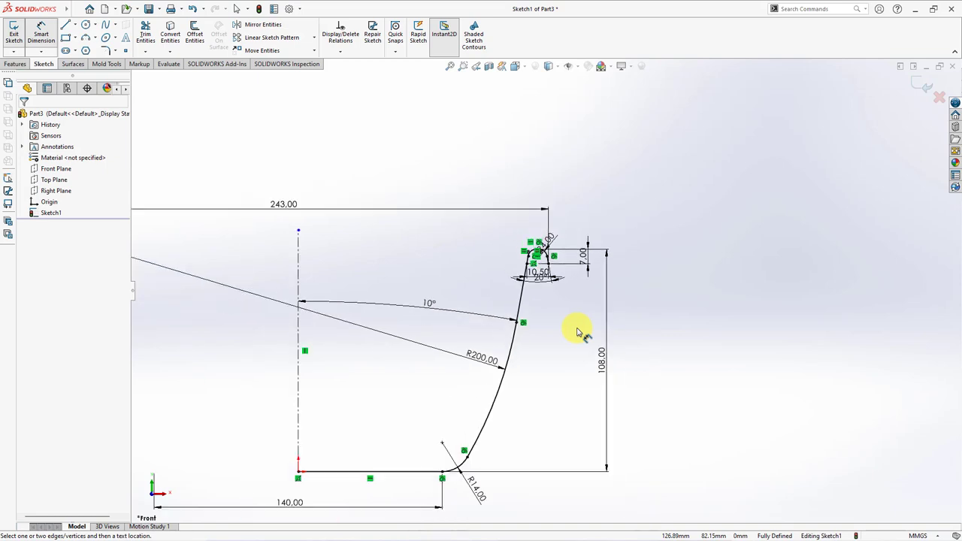
scroll(577, 331, "down", 2)
scroll(576, 327, "down", 2)
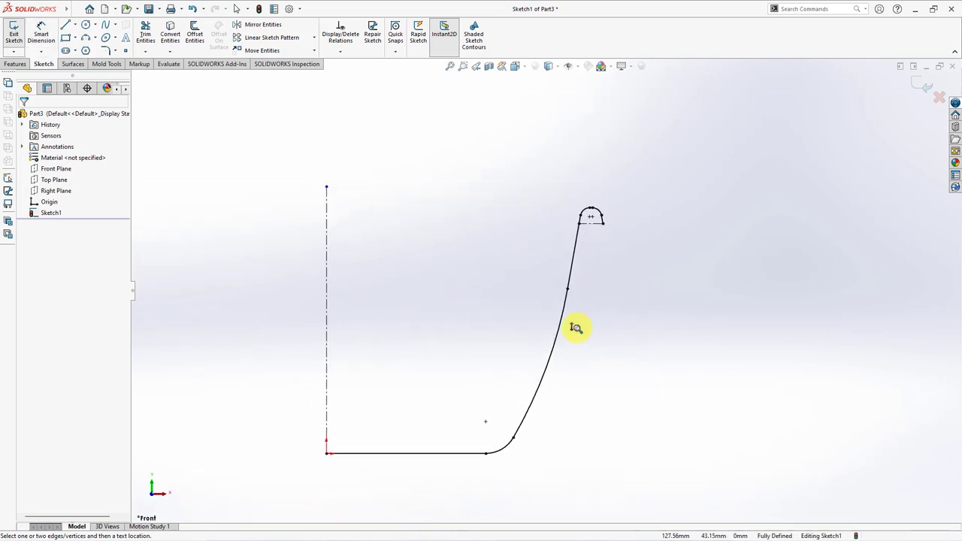
middle_click_drag(626, 315, 653, 298, "ctrl")
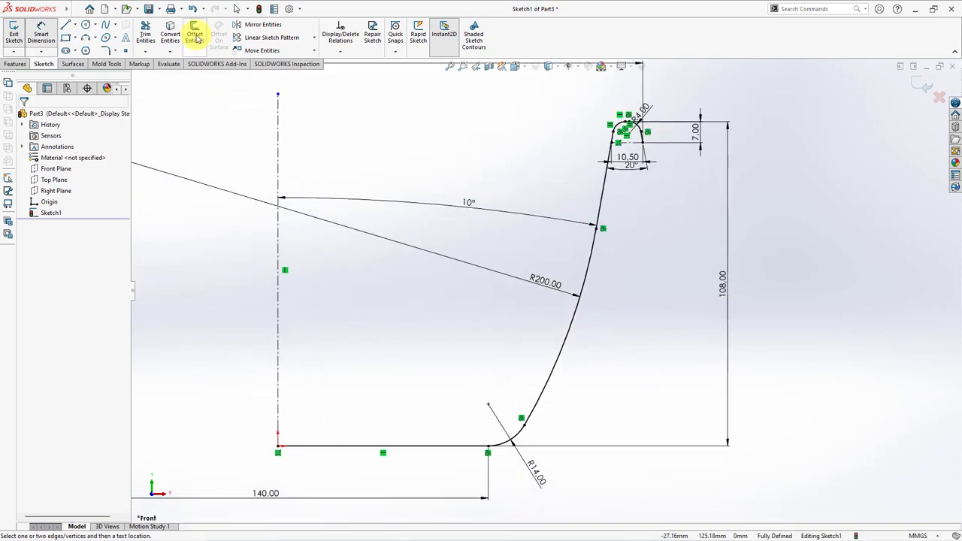
Step: Offset the base line and R200 wall arc inward, with Select chain turned off
left_click(194, 36)
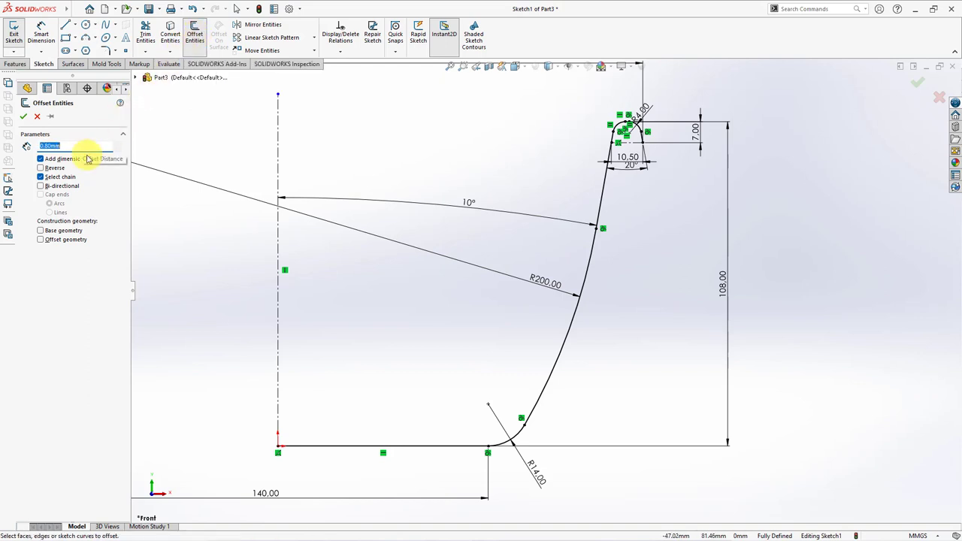
left_click(40, 177)
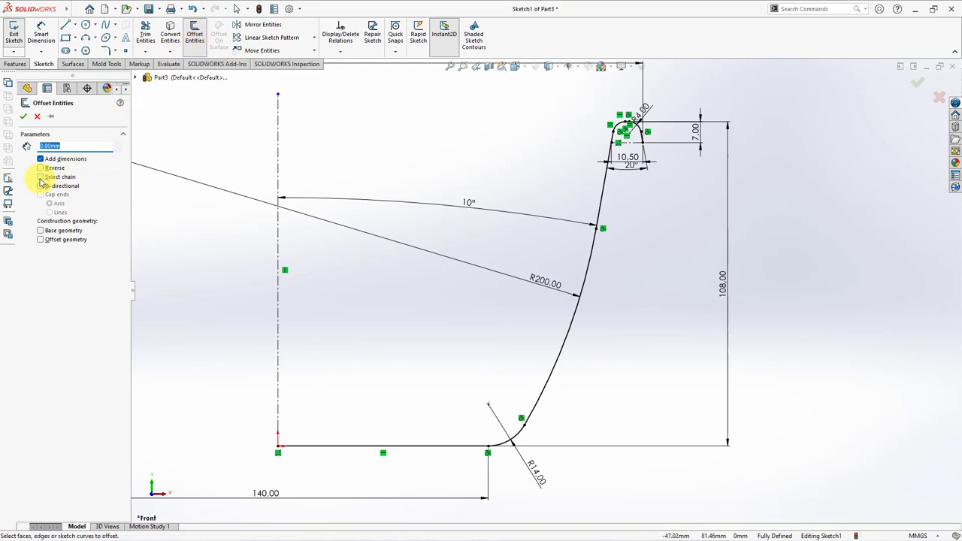
left_click(354, 446)
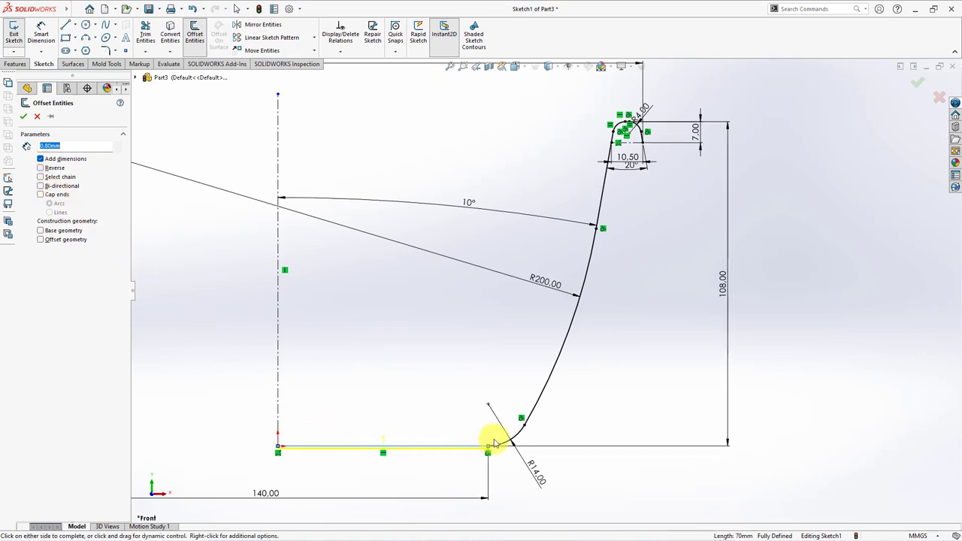
left_click(543, 395)
scroll(551, 294, "down", 5)
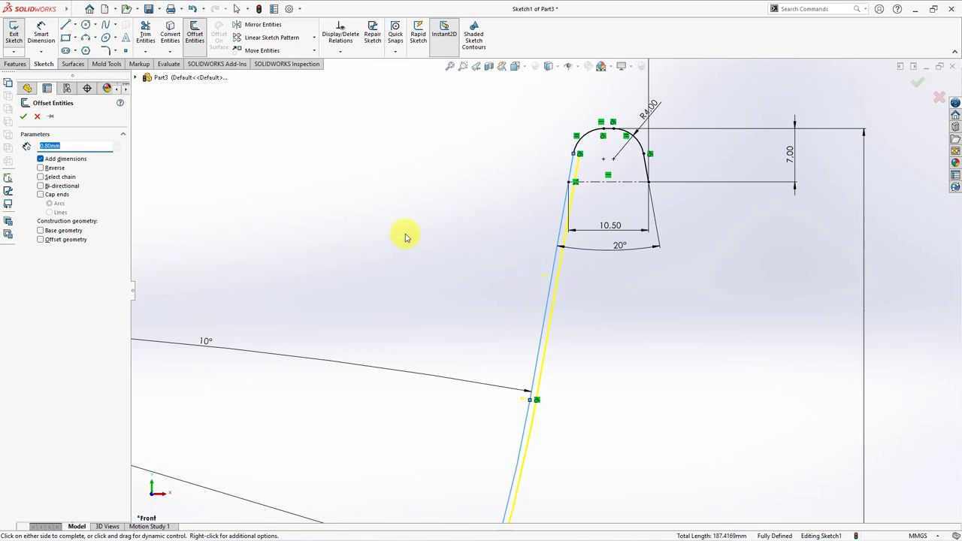
left_click(24, 117)
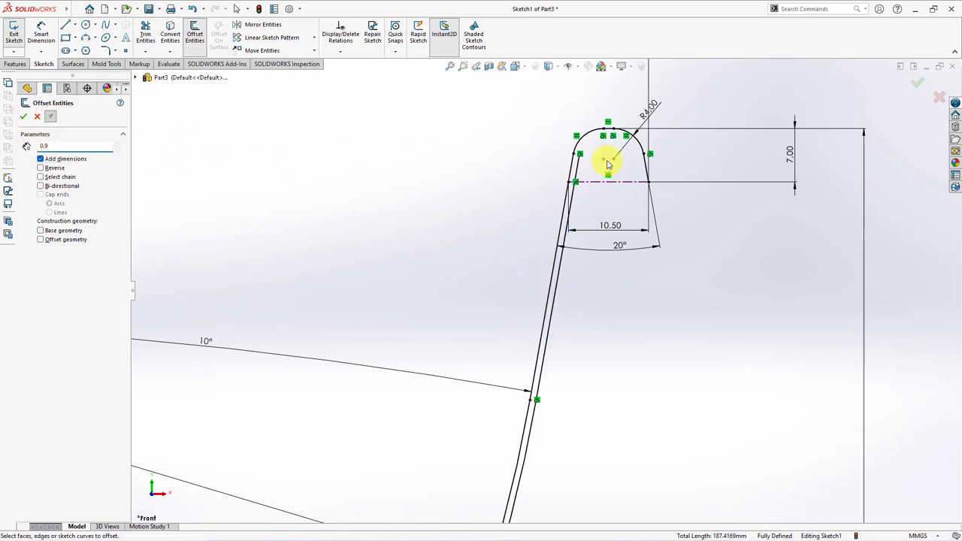
scroll(608, 157, "down", 2)
Step: Offset the rounded rim arc 0.90 mm to the inside
left_click(607, 143)
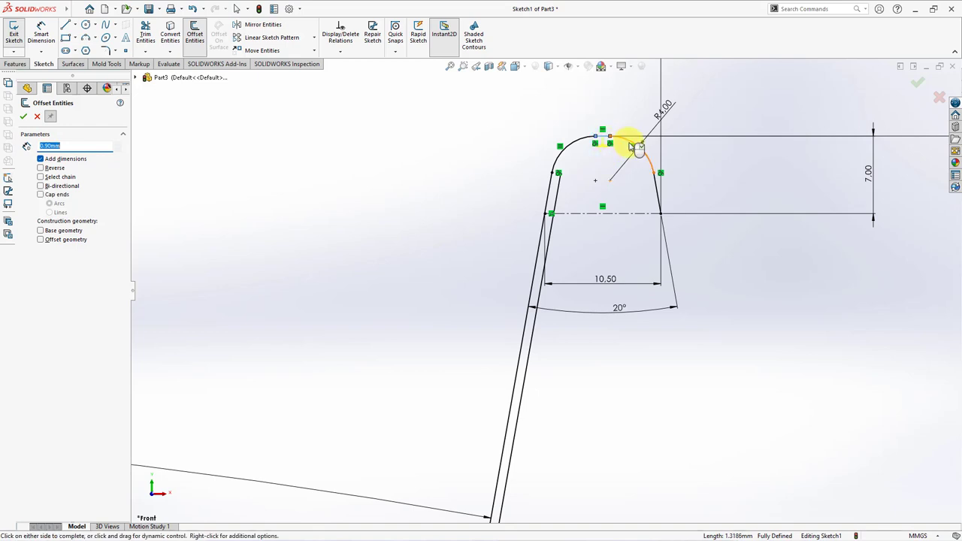
left_click(657, 188)
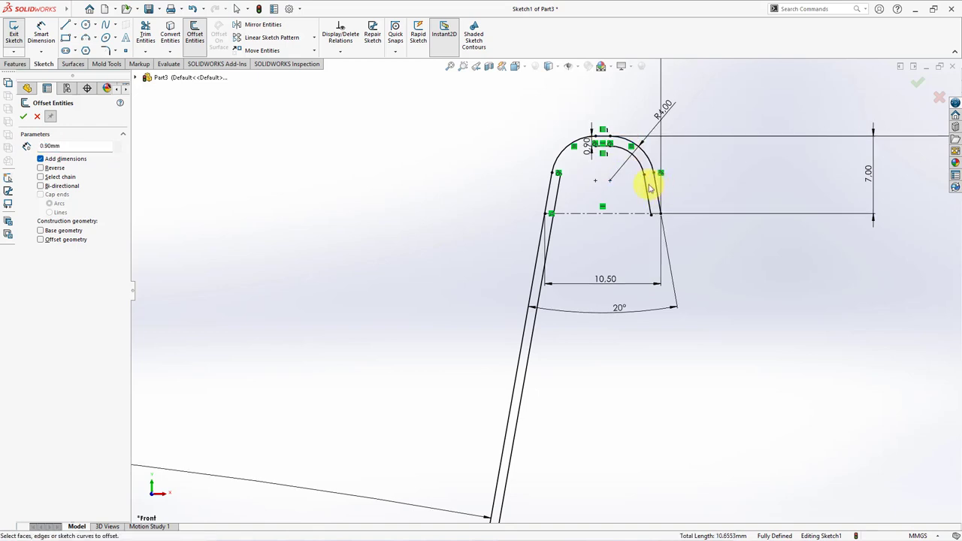
scroll(635, 154, "down", 1)
scroll(623, 173, "down", 2)
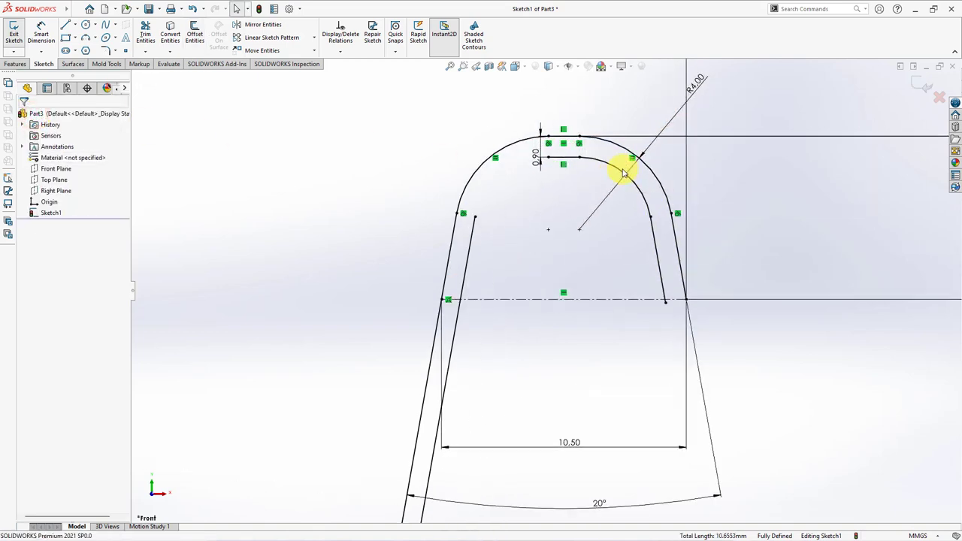
Step: Add a 3-point arc at the inner rim, tangent to the top inner line and inner wall
left_click(86, 38)
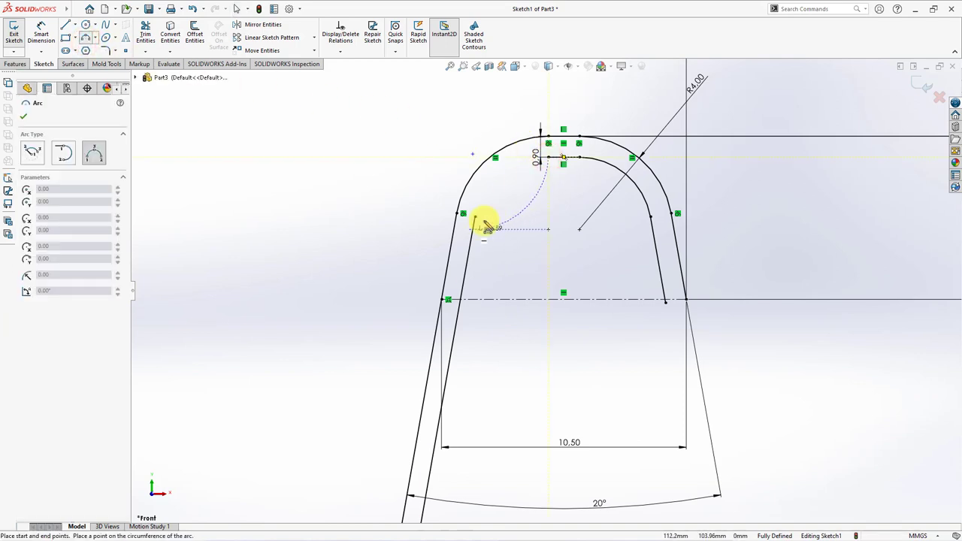
left_click(487, 189)
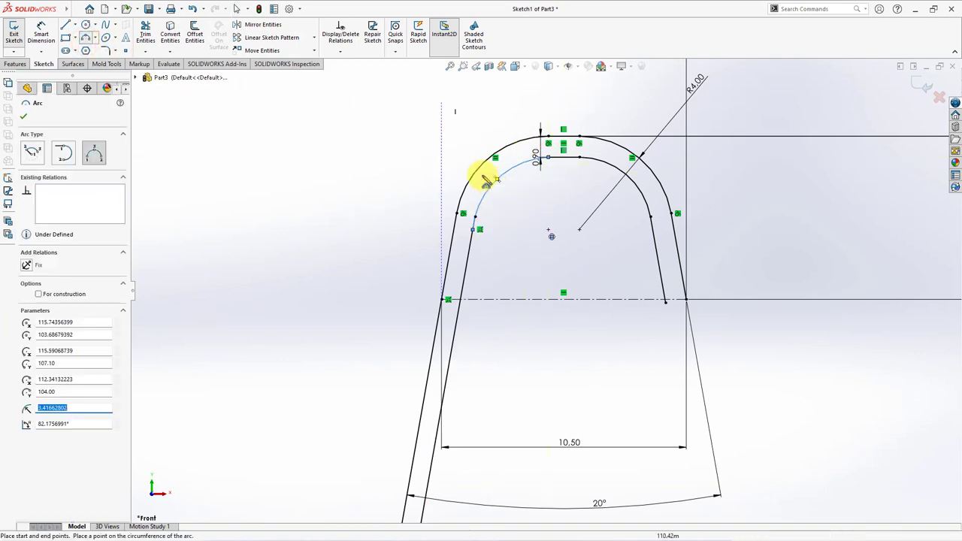
left_click(336, 54)
left_click(343, 73)
left_click(560, 157)
left_click(27, 279)
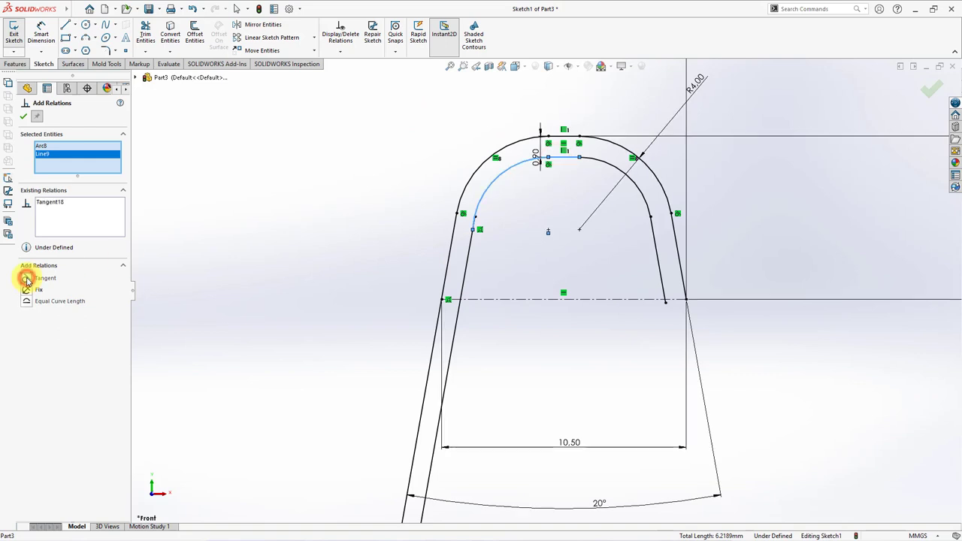
left_click(475, 249)
left_click(483, 200)
left_click(26, 279)
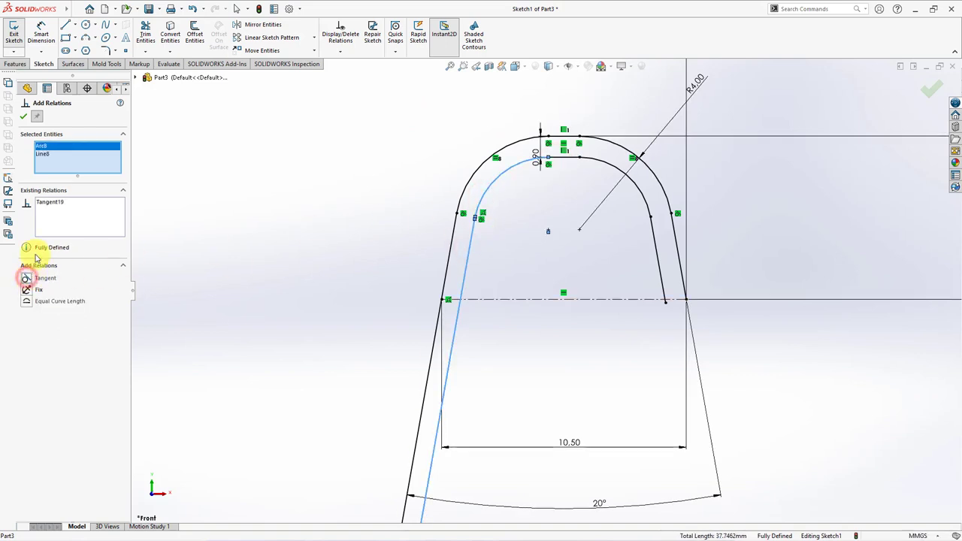
left_click(23, 117)
Step: Trim the excess end of the inner right line
scroll(502, 236, "down", 4)
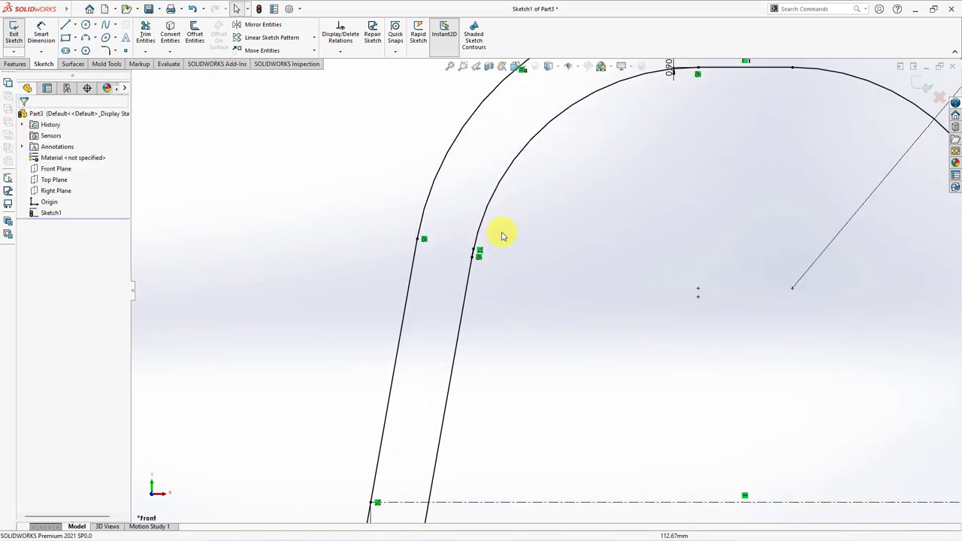
left_click(145, 35)
scroll(516, 275, "up", 5)
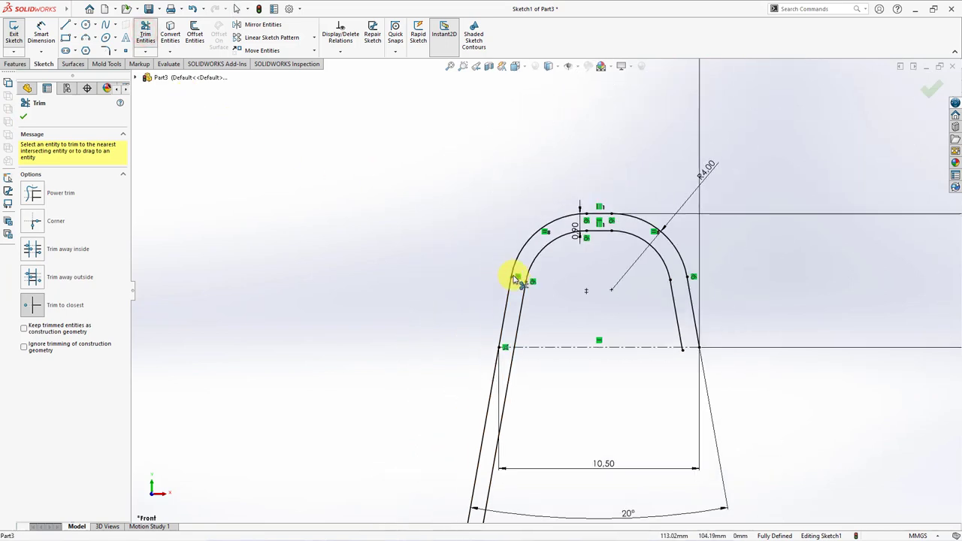
scroll(616, 315, "down", 3)
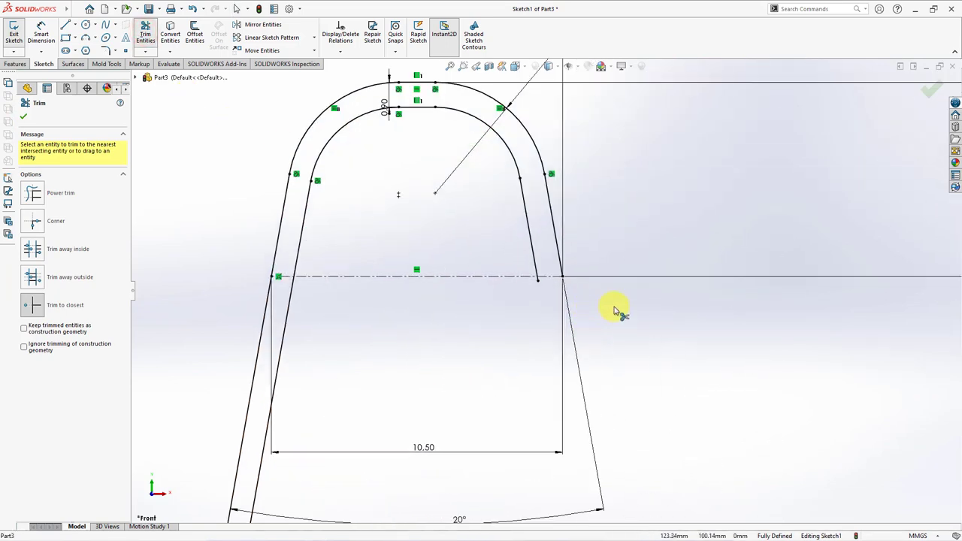
left_click(539, 284)
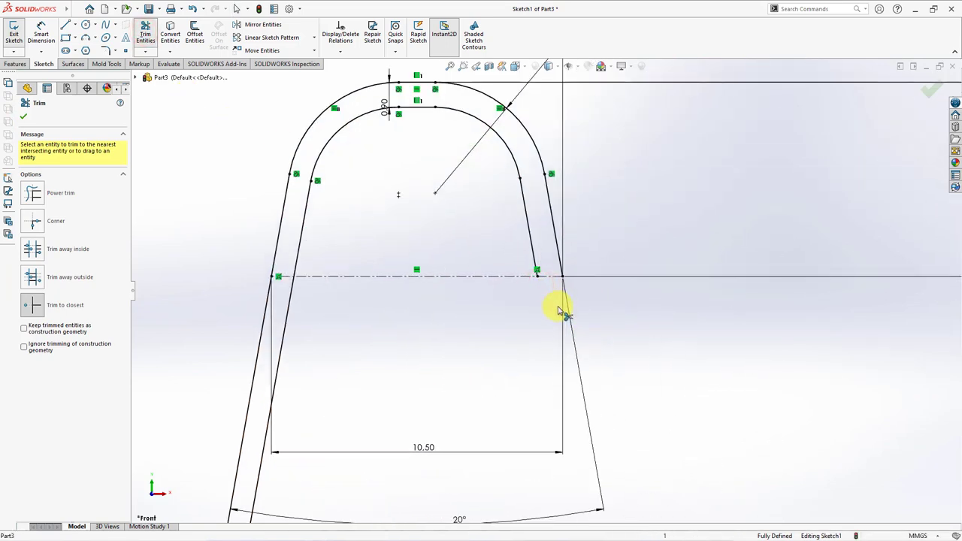
Step: Draw a small tangent arc curling off the end of the rim's outer line
left_click(65, 25)
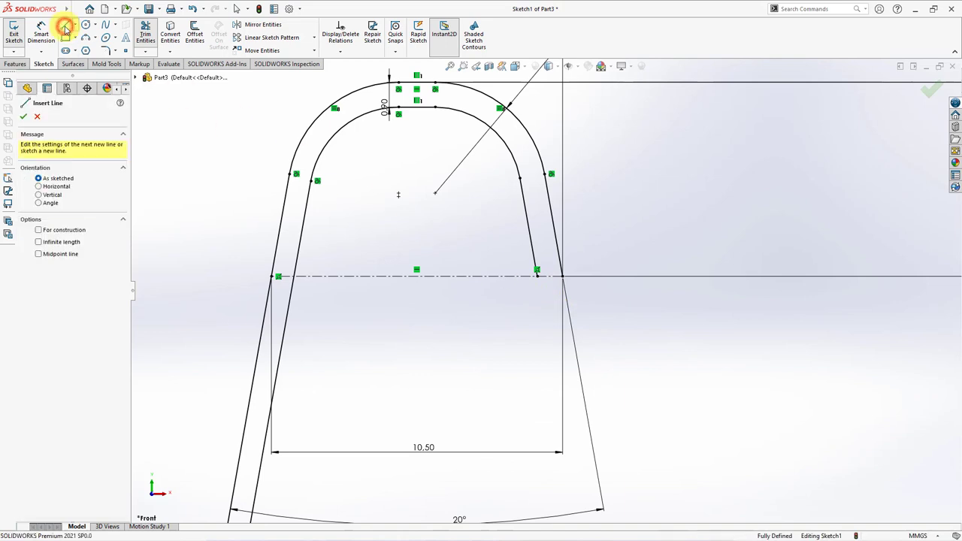
left_click(563, 276)
key("a")
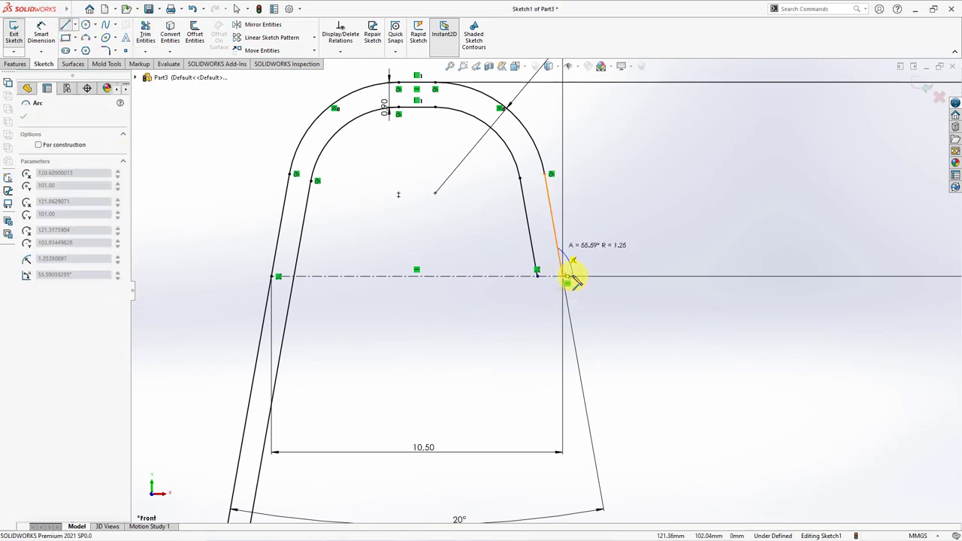
left_click(563, 253)
right_click(559, 253)
left_click(579, 256)
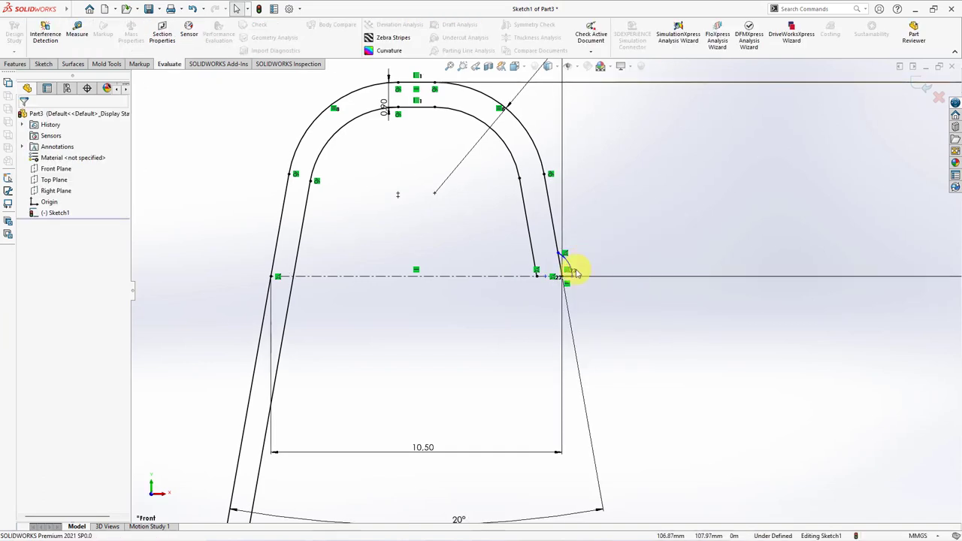
Step: Zoom in and trim away the extra arc with Trim Entities
left_click(43, 63)
key("shift+z")
left_click(145, 52)
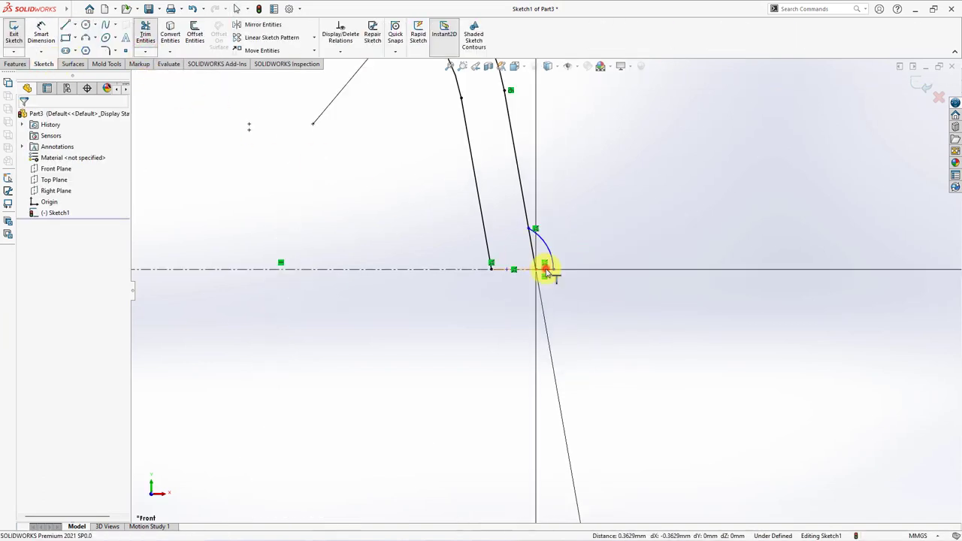
left_click(138, 51)
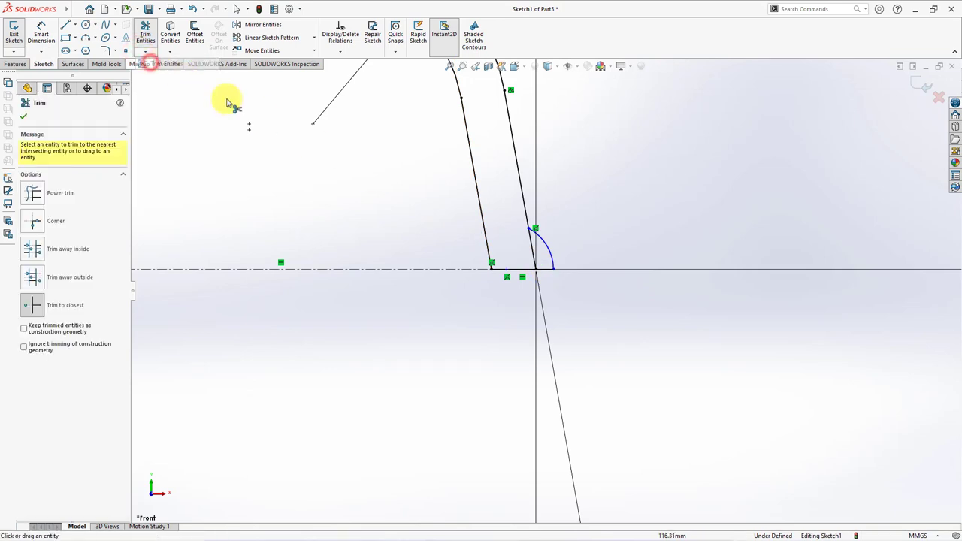
Step: Dimension the curled arc's ends 1.50 mm apart horizontally
left_click(41, 34)
left_click(554, 272)
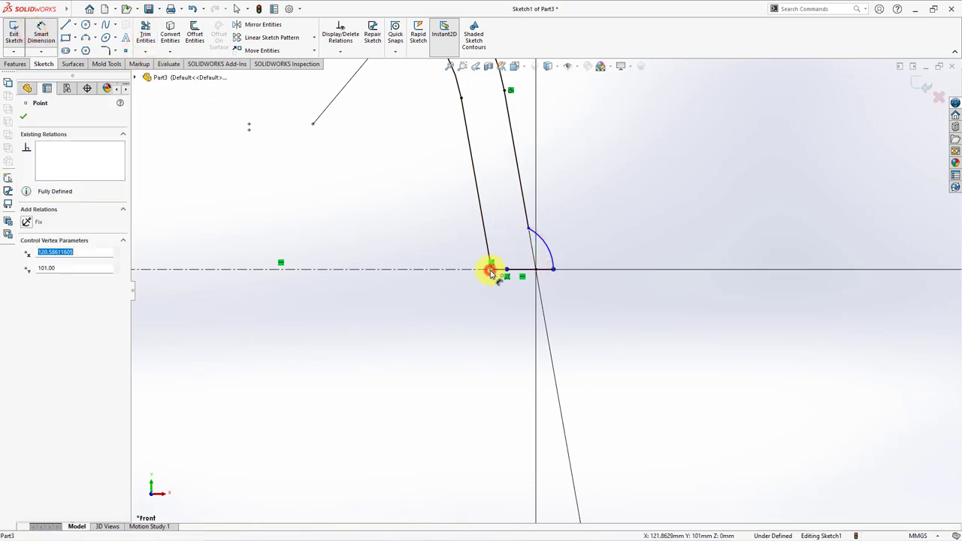
left_click(490, 267)
left_click(517, 304)
type("1.5")
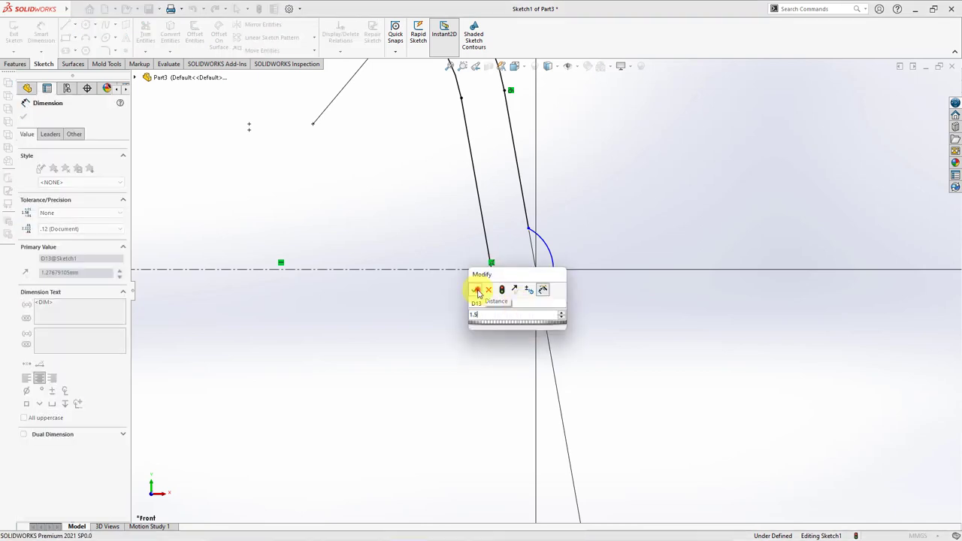
left_click(474, 289)
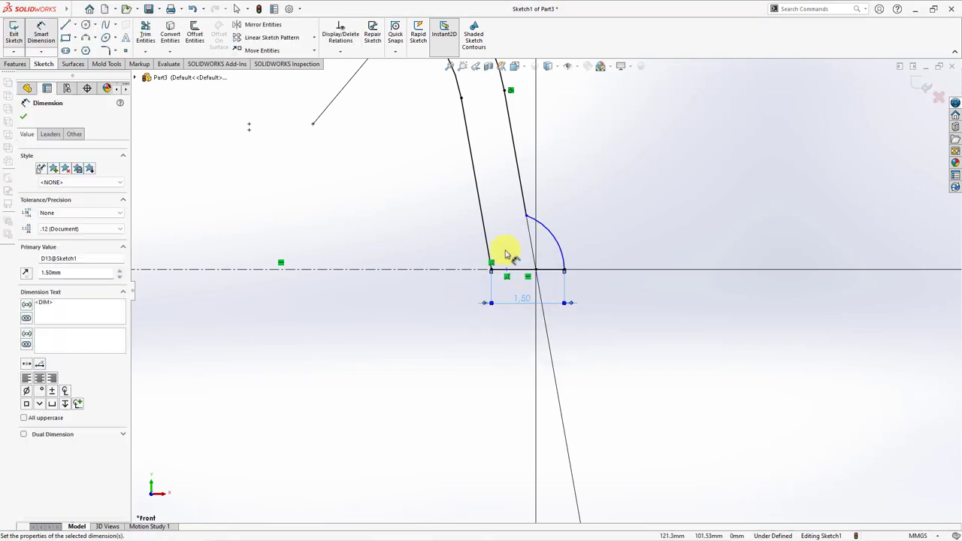
Step: Dimension the arc's ends 0.90 mm apart vertically and fit the sketch in view
left_click(528, 217)
left_click(565, 269)
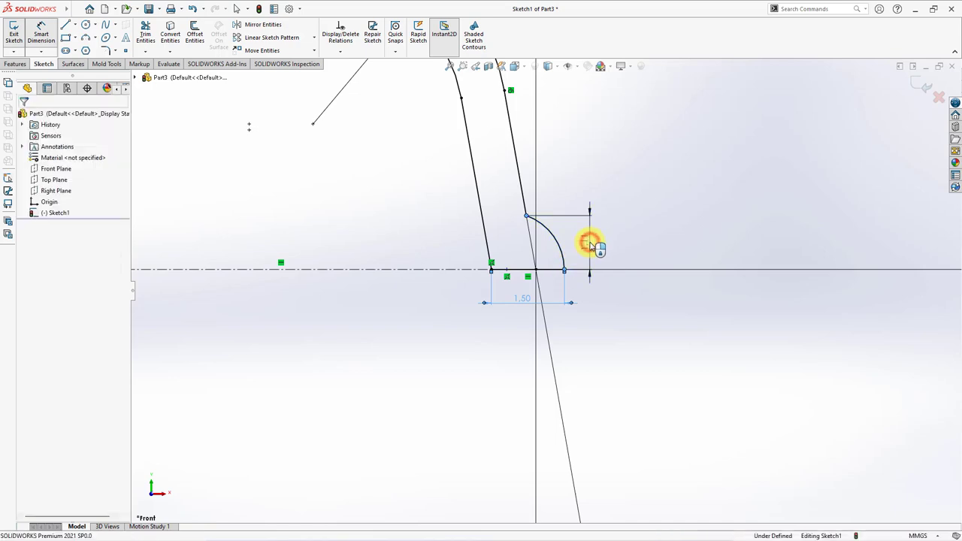
left_click(591, 243)
type("0.9")
key("Return")
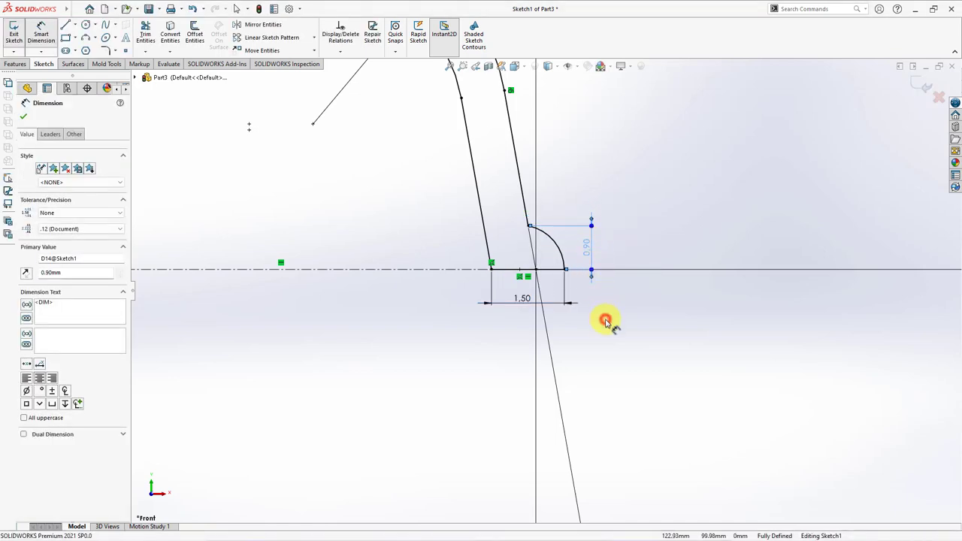
left_click(605, 321)
key("f")
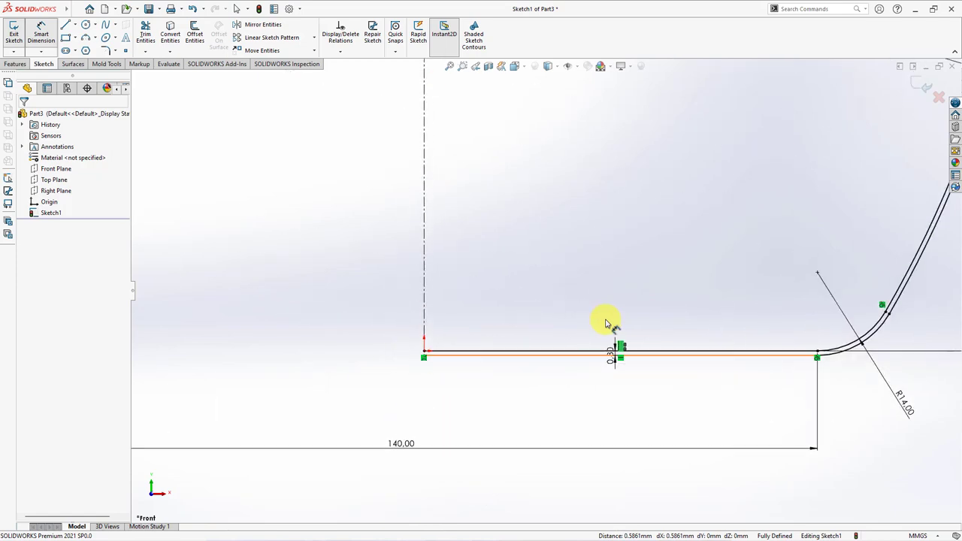
Step: Draw a short line joining the base line and its offset at the axis, closing the profile
left_click(65, 25)
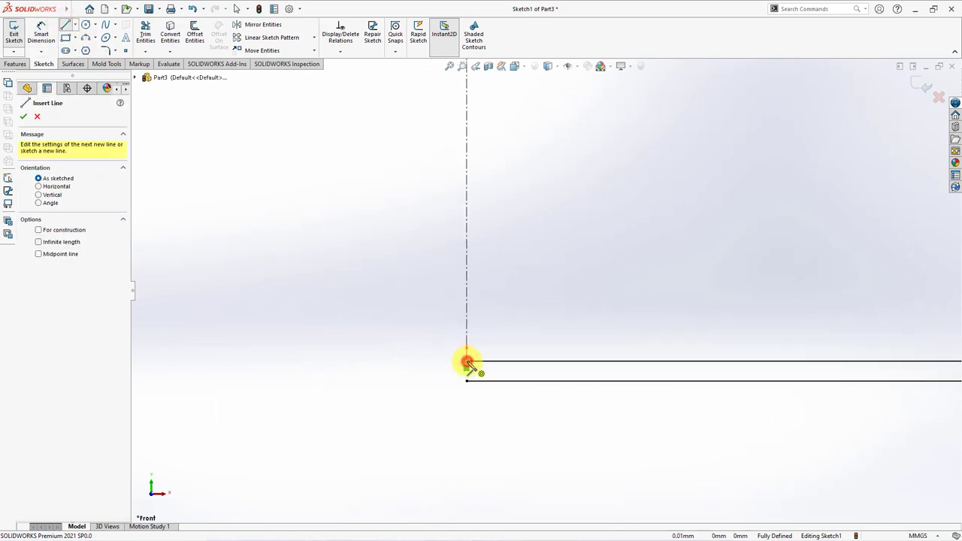
left_click(467, 364)
right_click(468, 381)
left_click(485, 385)
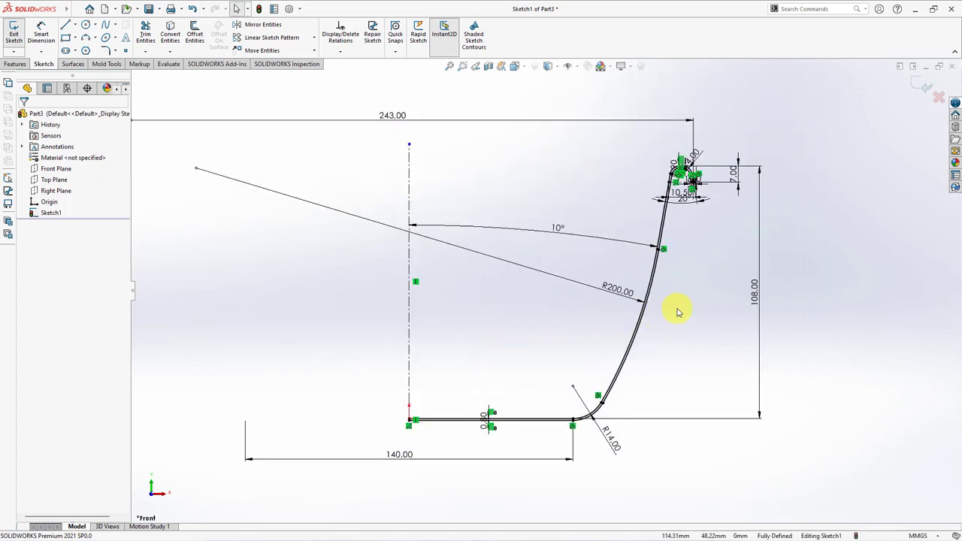
left_click(15, 63)
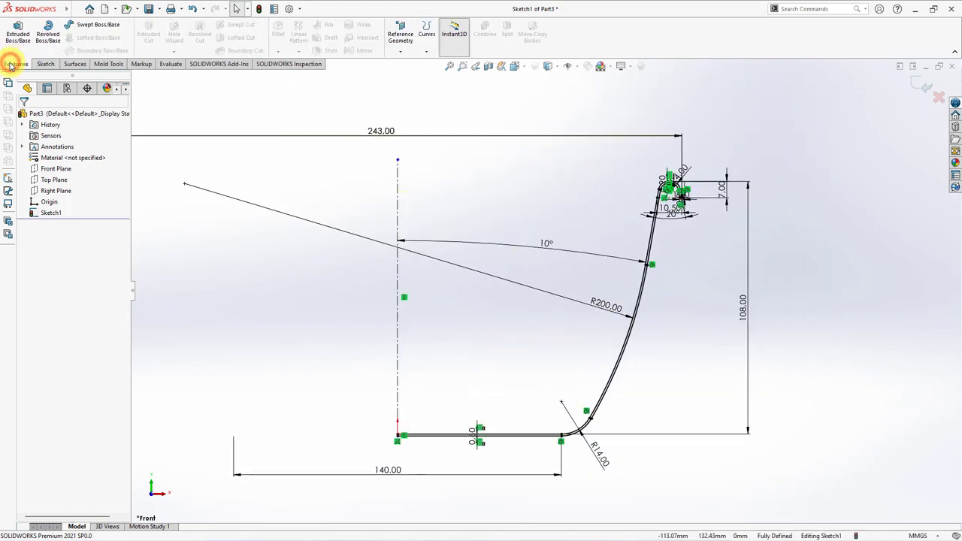
Step: Revolve the bowl profile a full 360° about the centreline to create Revolve1
left_click(47, 39)
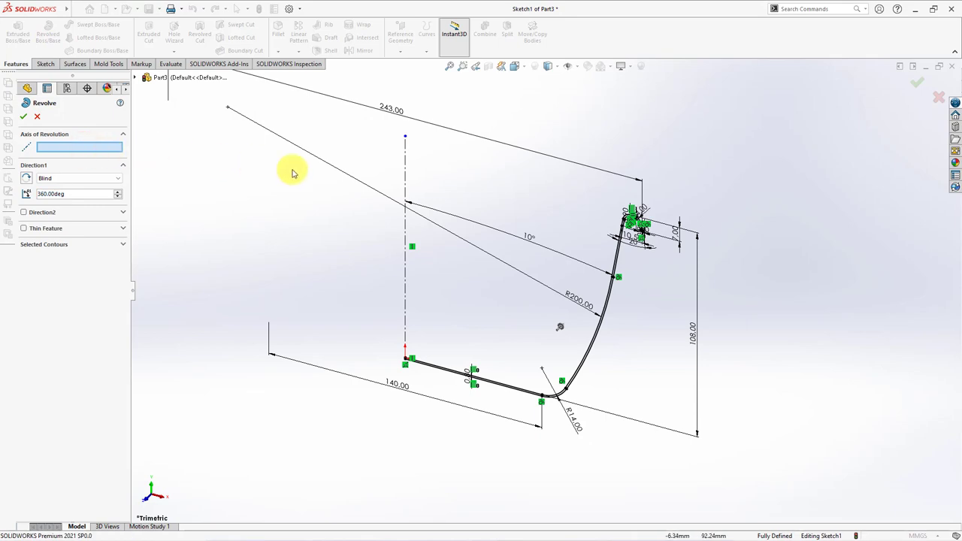
left_click(406, 183)
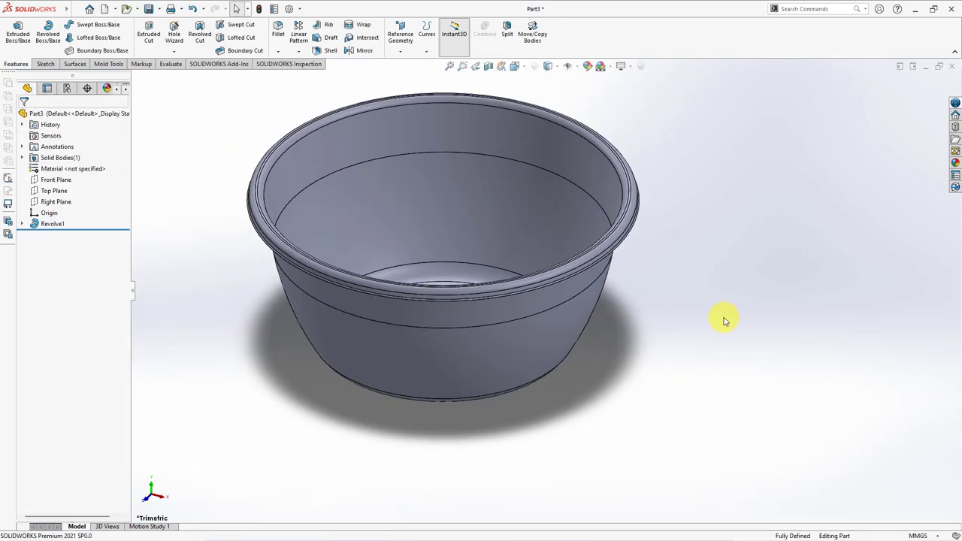
key("Up")
key("Up")
key("Up")
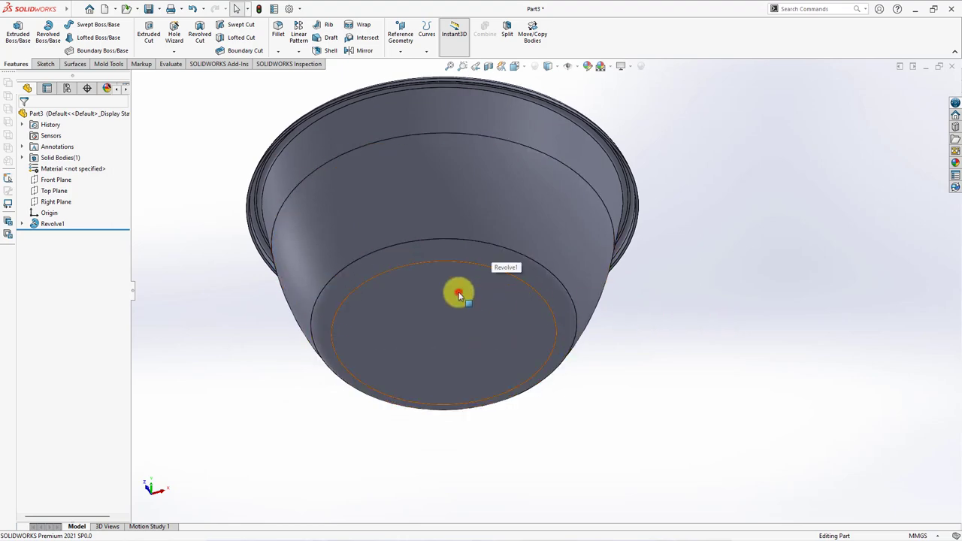
Step: Start a sketch on the bowl's flat base and convert its circular outer edge into it
left_click(459, 296)
left_click(498, 260)
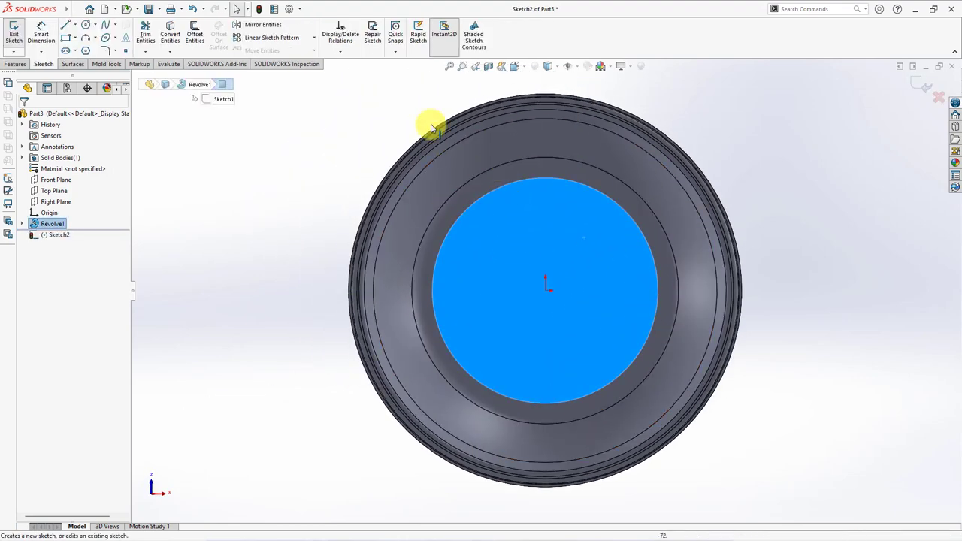
left_click(488, 194)
left_click(178, 34)
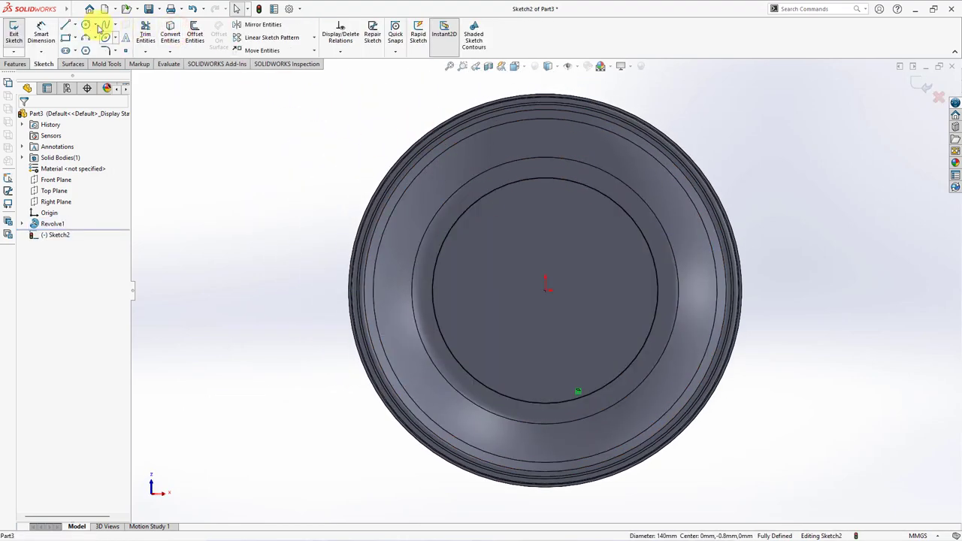
Step: Draw a circle centred on the origin and dimension its diameter to 51
left_click(86, 25)
left_click_drag(545, 289, 536, 333)
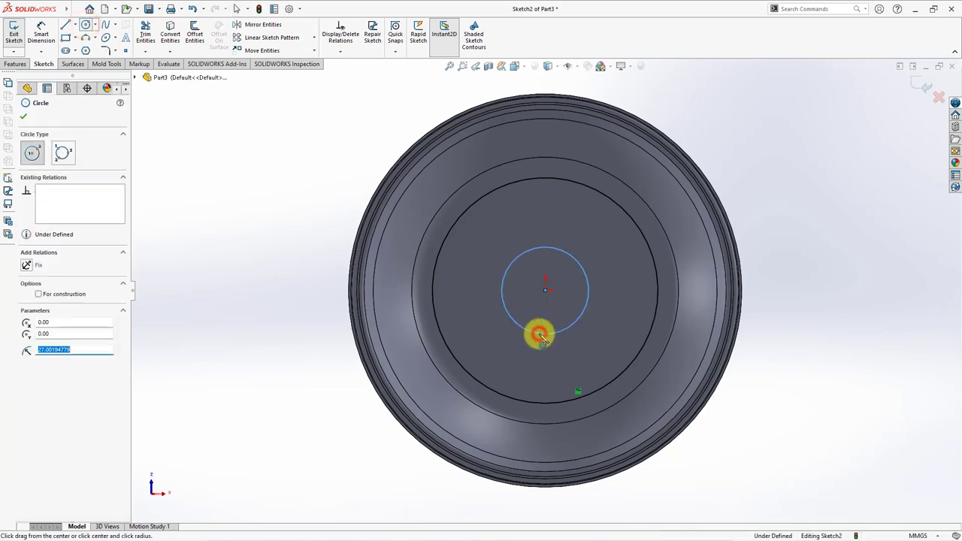
left_click(41, 33)
left_click(545, 246)
left_click(545, 235)
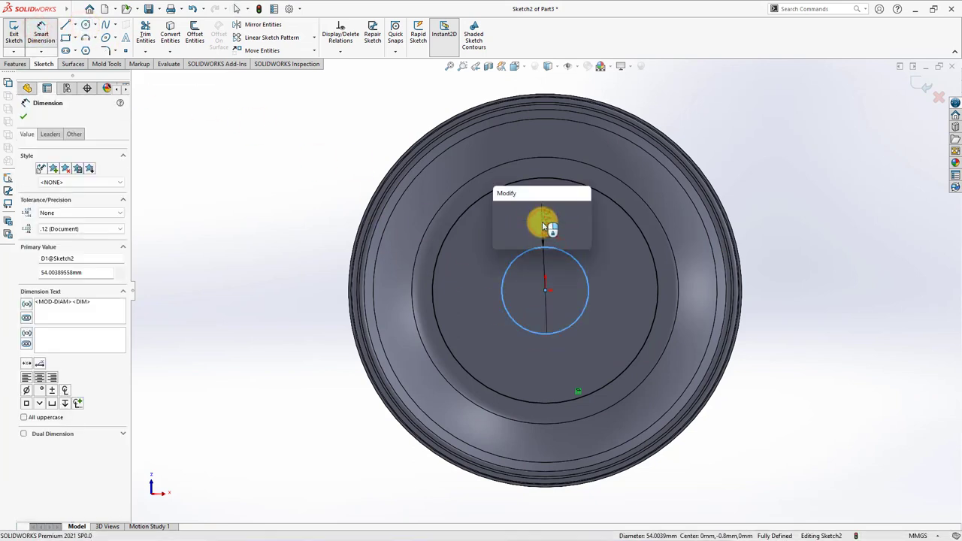
type("51")
left_click(502, 210)
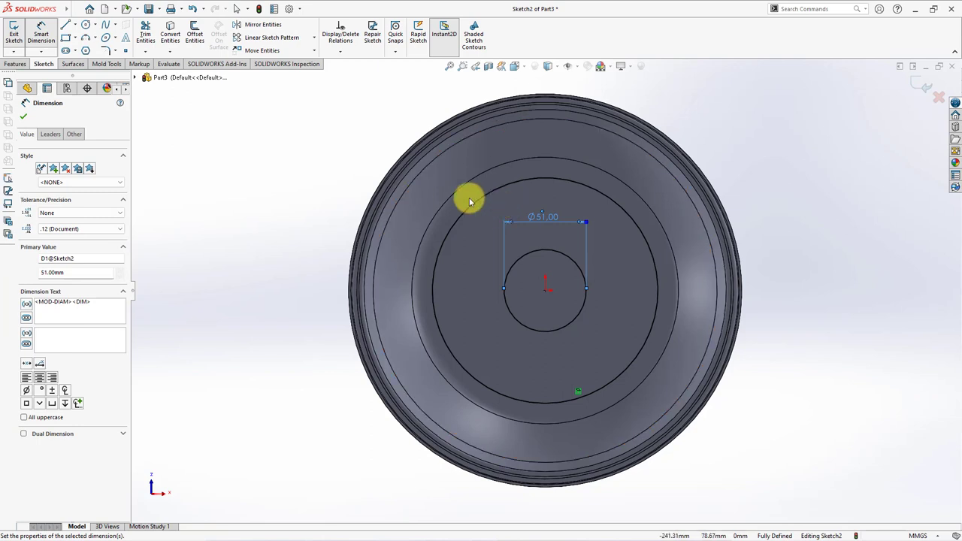
left_click(14, 63)
left_click(17, 36)
type("1.5")
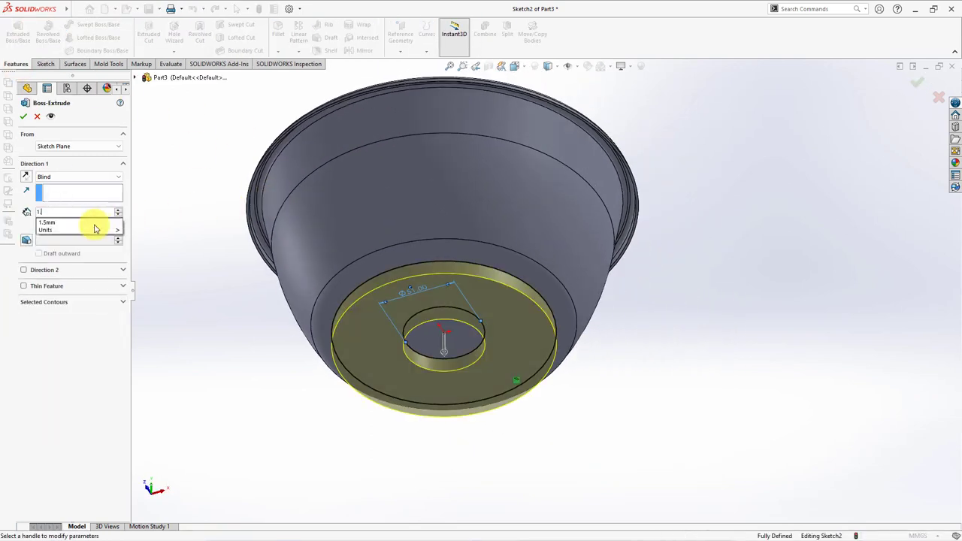
Step: Extrude the base sketch as reversed thin rings, 1.50 mm deep and 2.00 mm thick
key("Return")
left_click(23, 285)
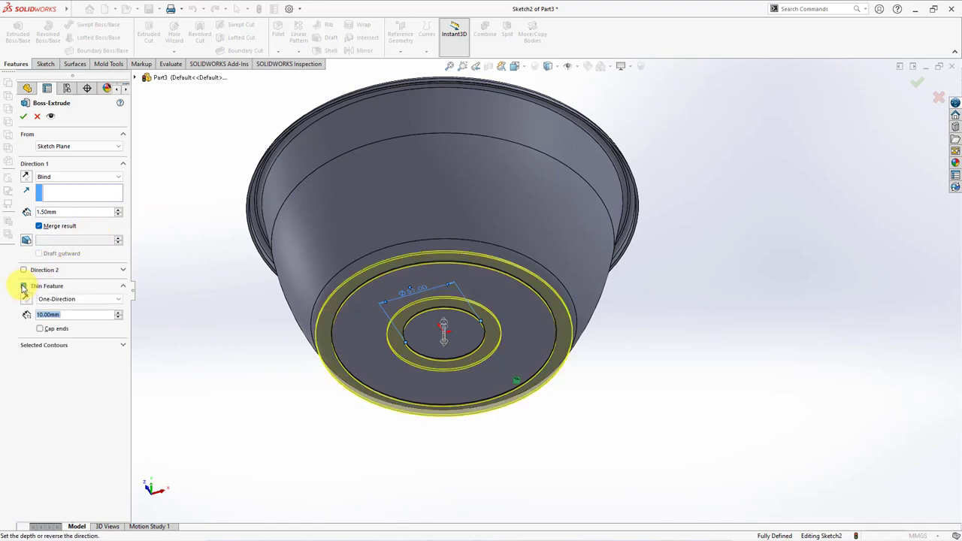
left_click(26, 299)
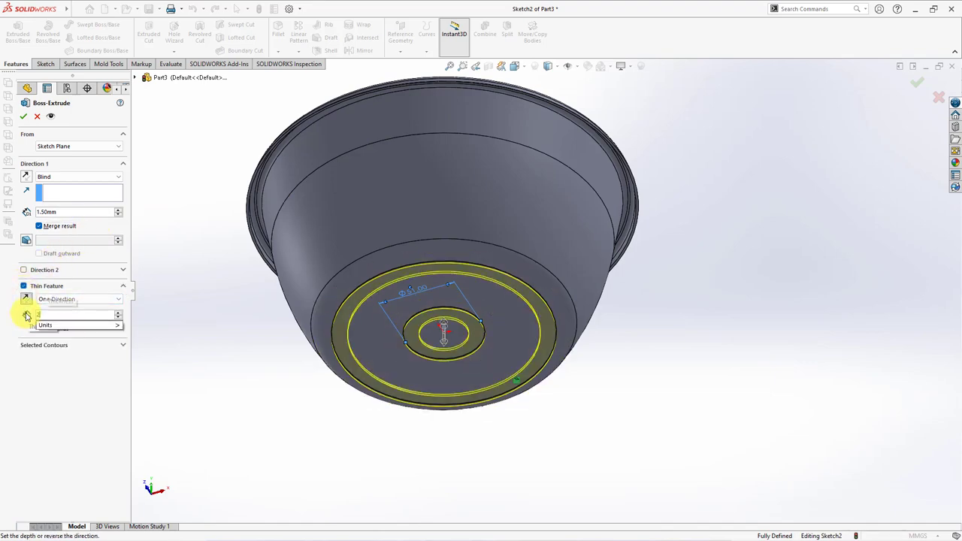
left_click(26, 315)
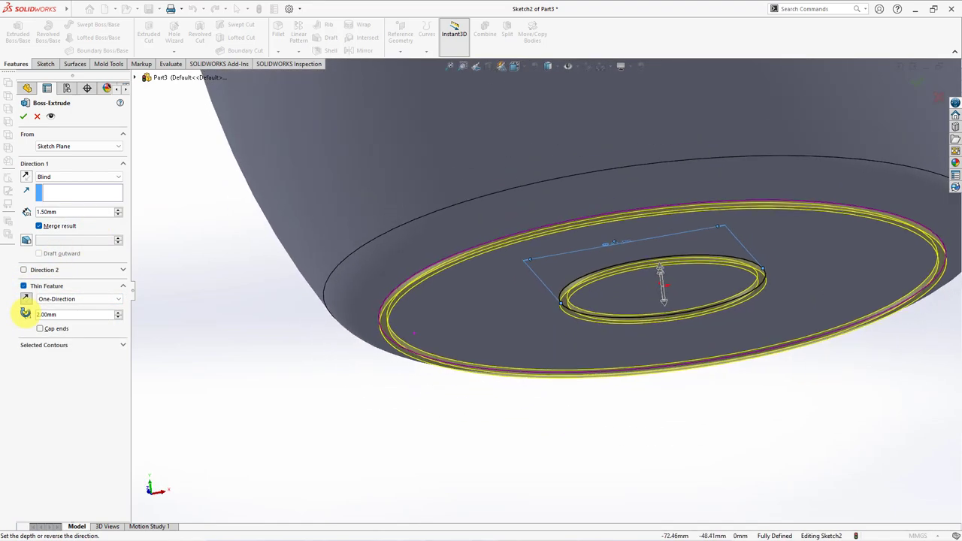
left_click(24, 116)
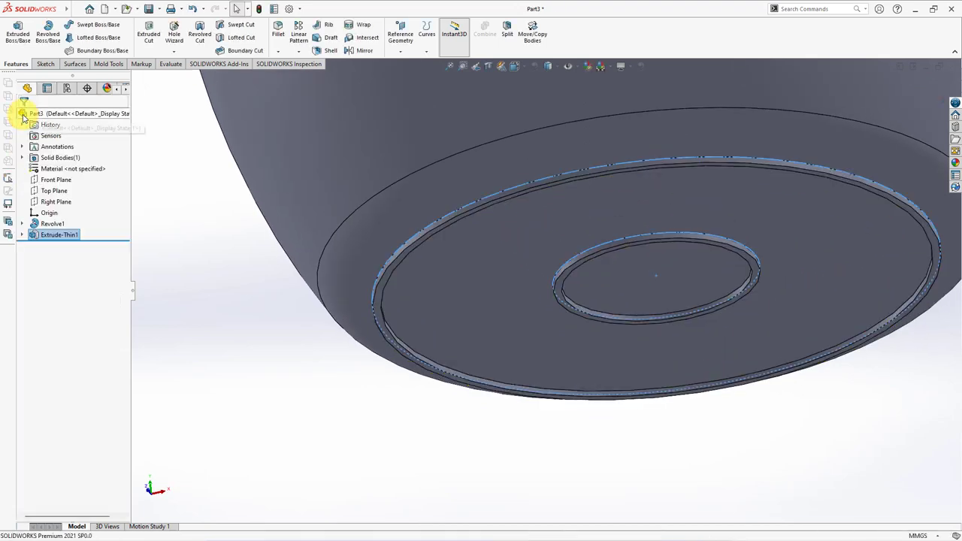
Step: Round the top of the outer ring foot with a full round fillet (Fillet1)
left_click(278, 32)
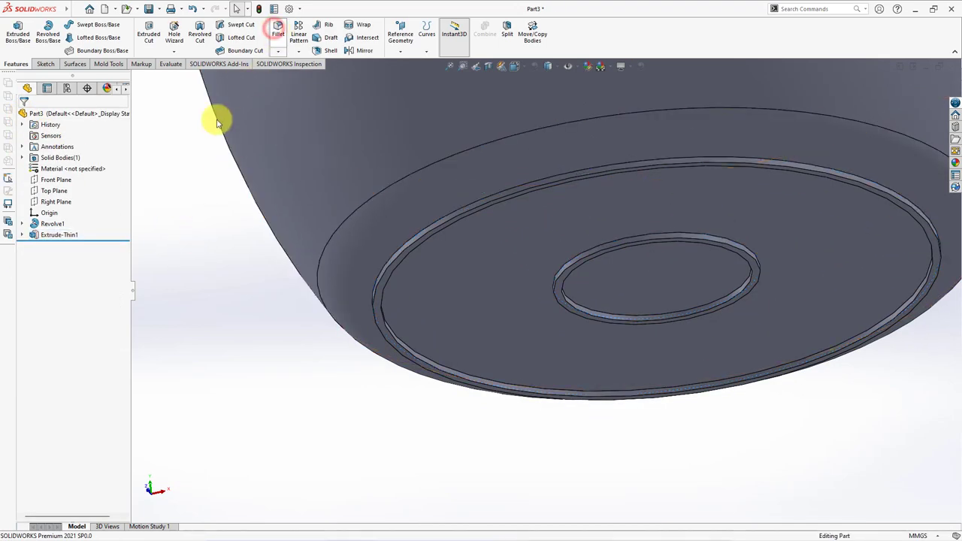
scroll(223, 236, "down", 3)
scroll(404, 279, "down", 3)
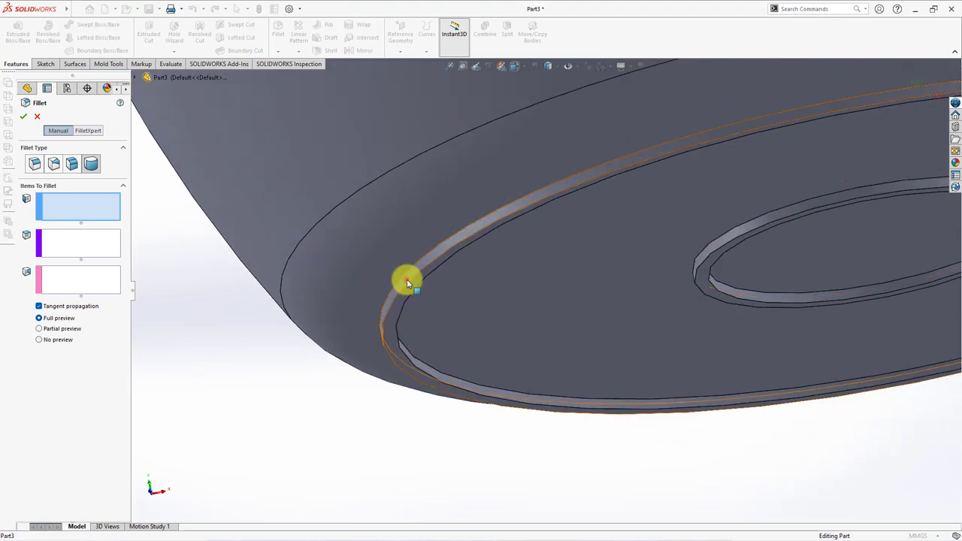
left_click(403, 279)
left_click(418, 287)
left_click(474, 387)
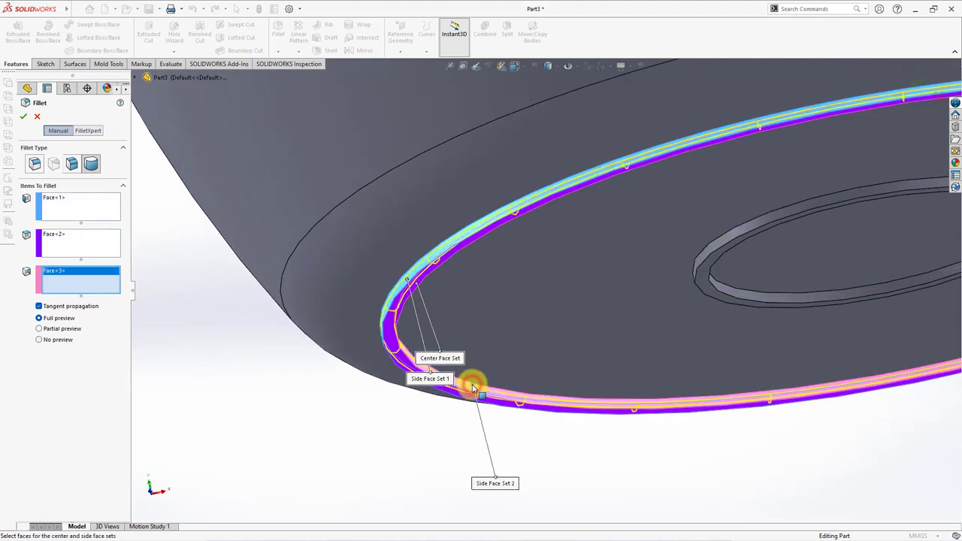
right_click(471, 385)
Step: Round the top of the Ø51 inner ring foot with a second full round fillet (Fillet2)
left_click(278, 40)
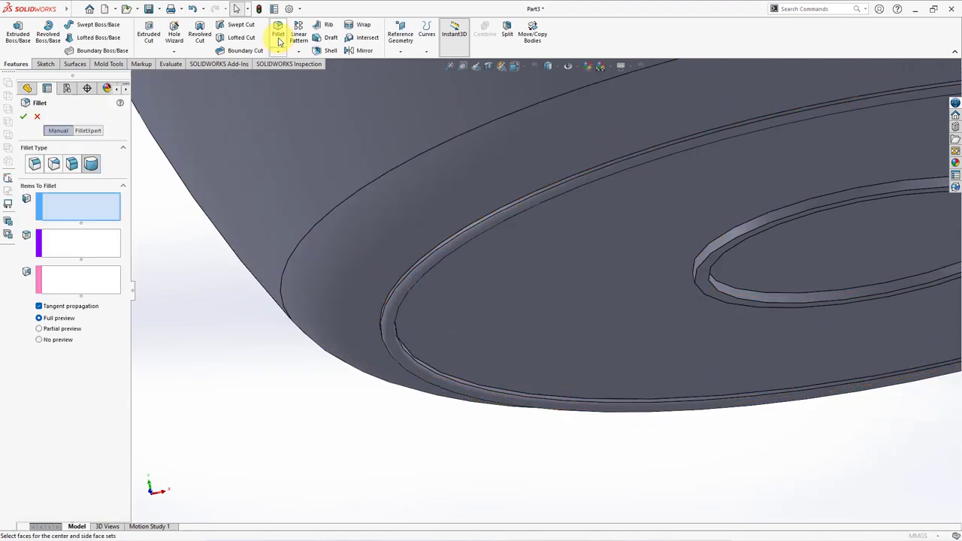
left_click(717, 239)
left_click(708, 271)
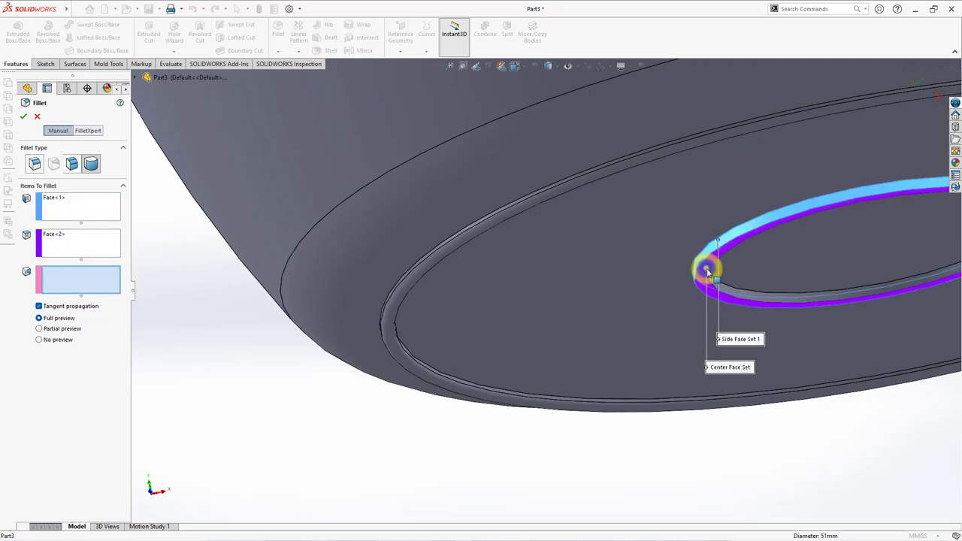
left_click(734, 293)
right_click(732, 291)
scroll(732, 290, "up", 5)
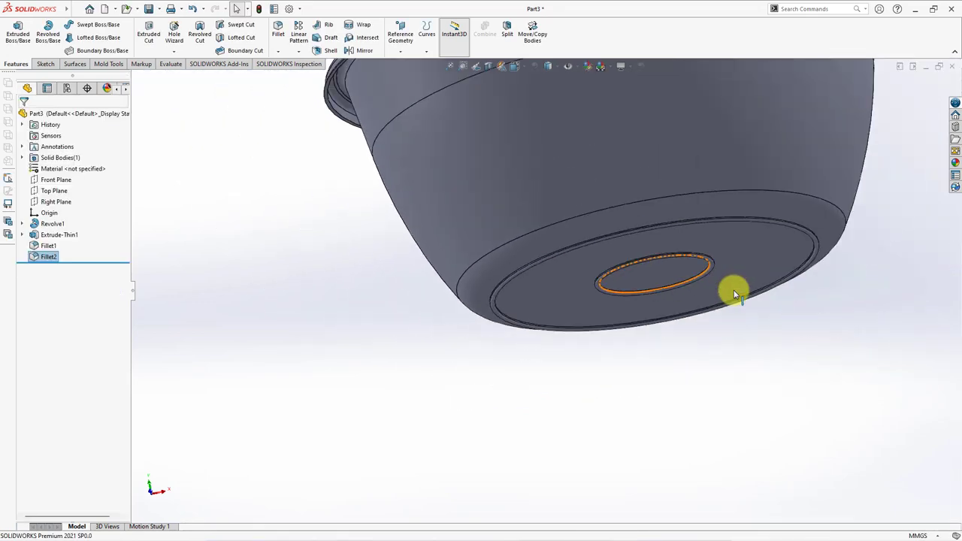
middle_click_drag(732, 290, 662, 264)
Step: Start a reference plane on the rim's top face, replacing the wrongly picked face reference
scroll(661, 264, "down", 3)
scroll(661, 264, "down", 2)
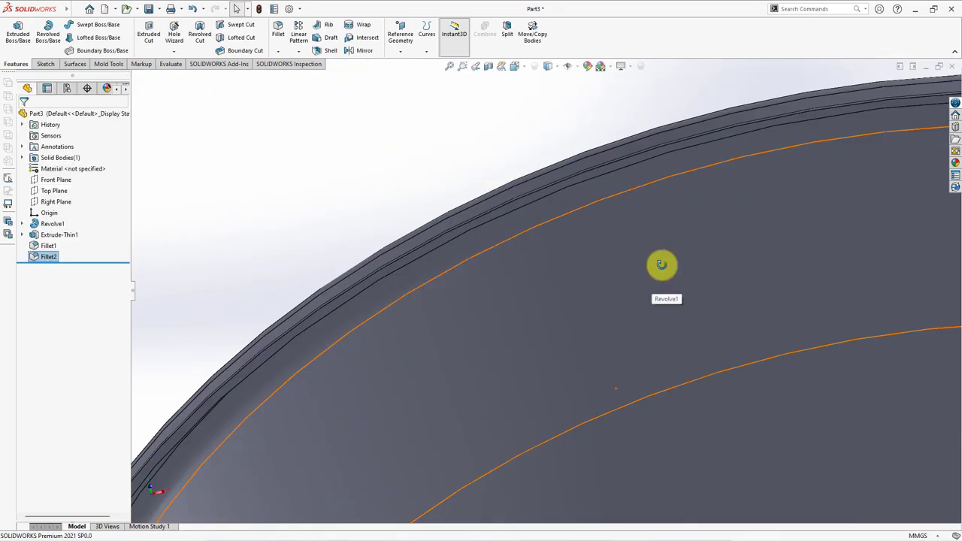
scroll(661, 265, "down", 2)
scroll(661, 264, "up", 5)
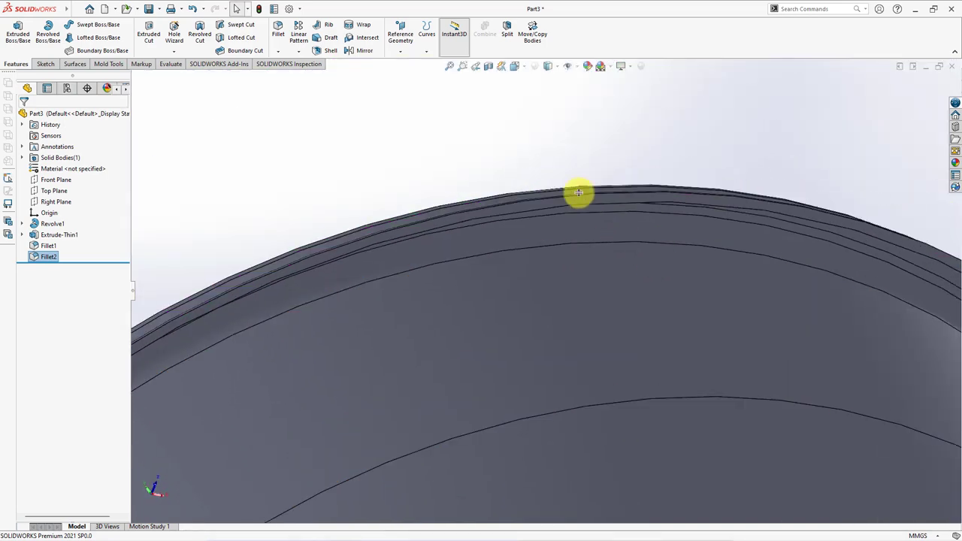
left_click(405, 45)
left_click(408, 63)
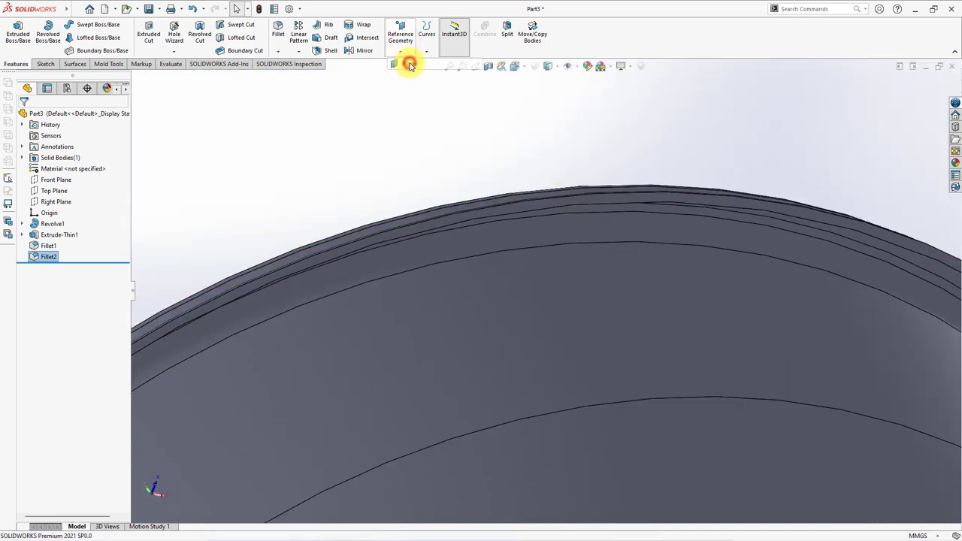
left_click(446, 213)
middle_click_drag(446, 212, 518, 277)
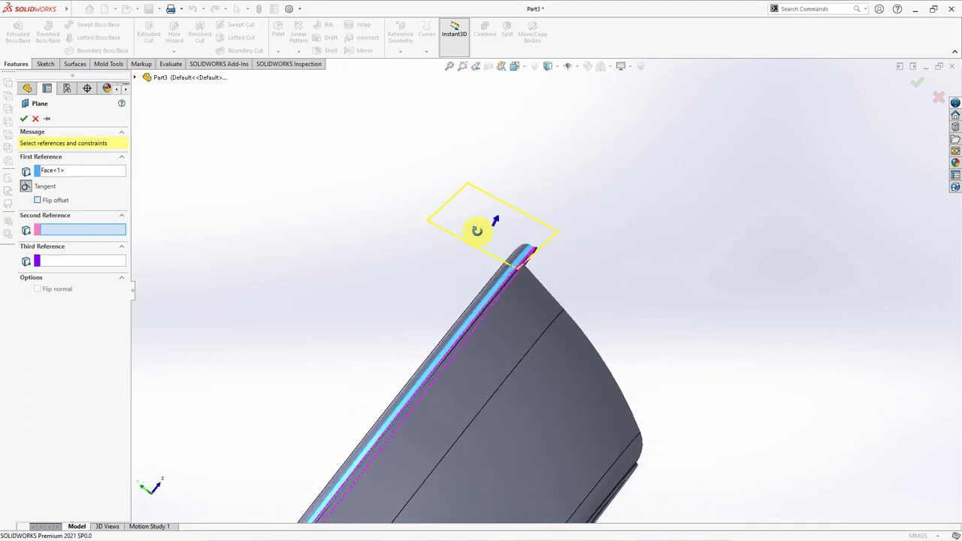
scroll(519, 276, "down", 3)
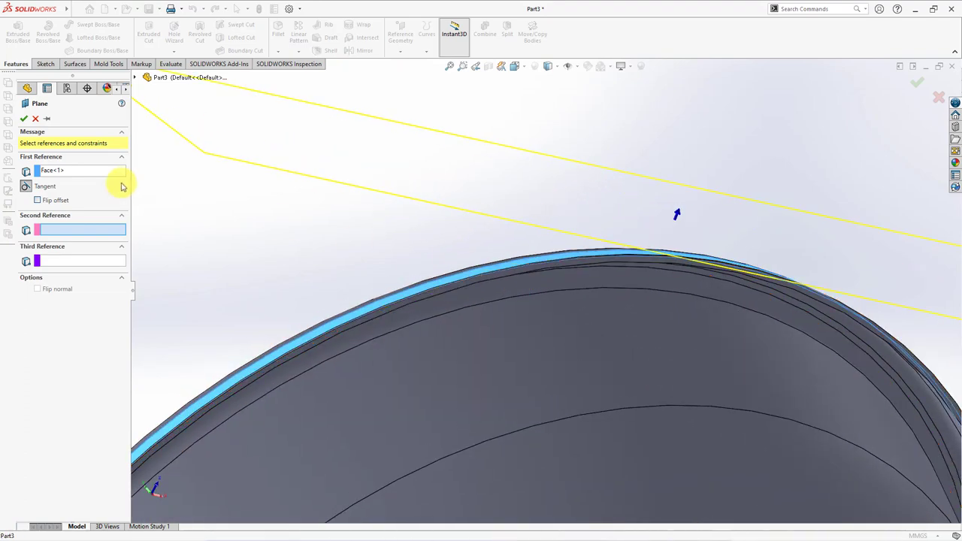
right_click(75, 172)
left_click(100, 178)
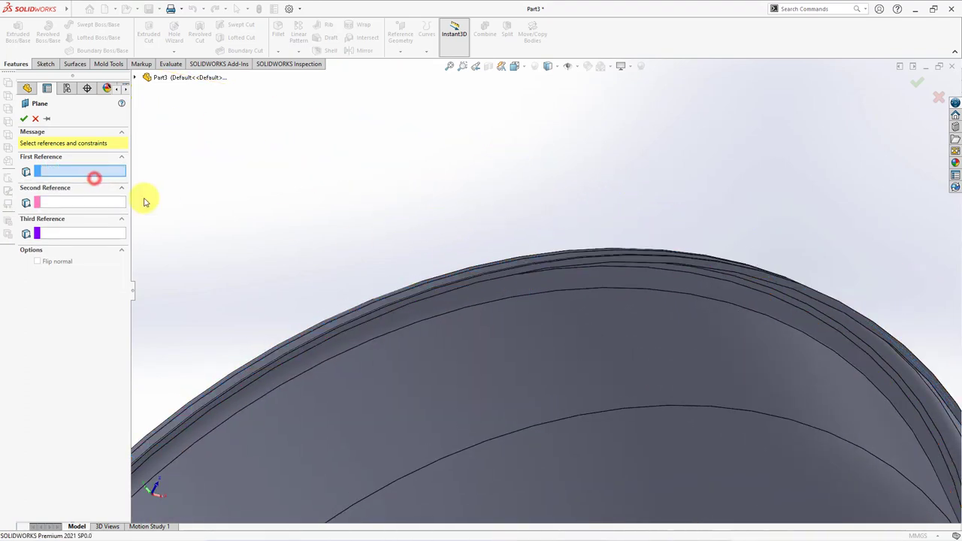
left_click(525, 270)
scroll(525, 271, "up", 5)
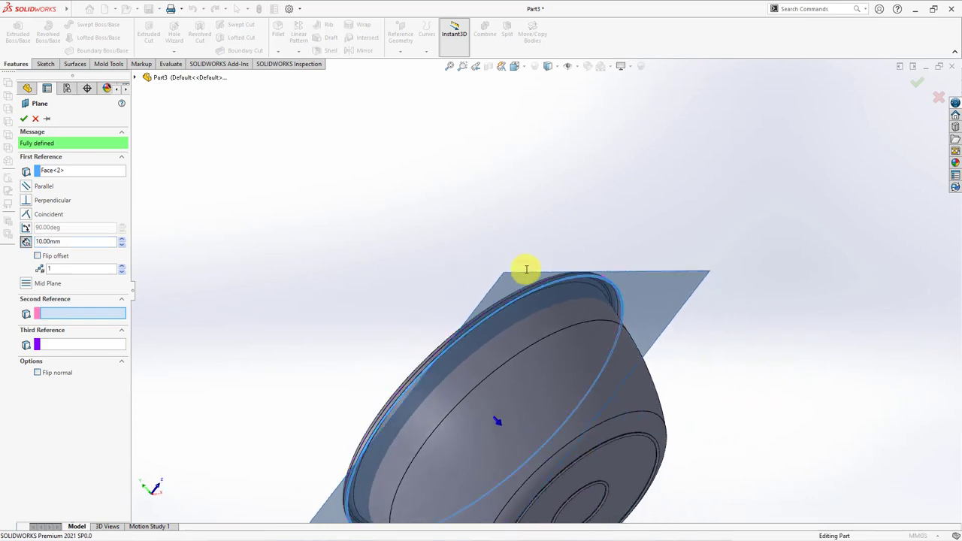
Step: Flip and offset the plane 2.00 mm from the rim to create Plane1, then sketch on it
left_click(37, 256)
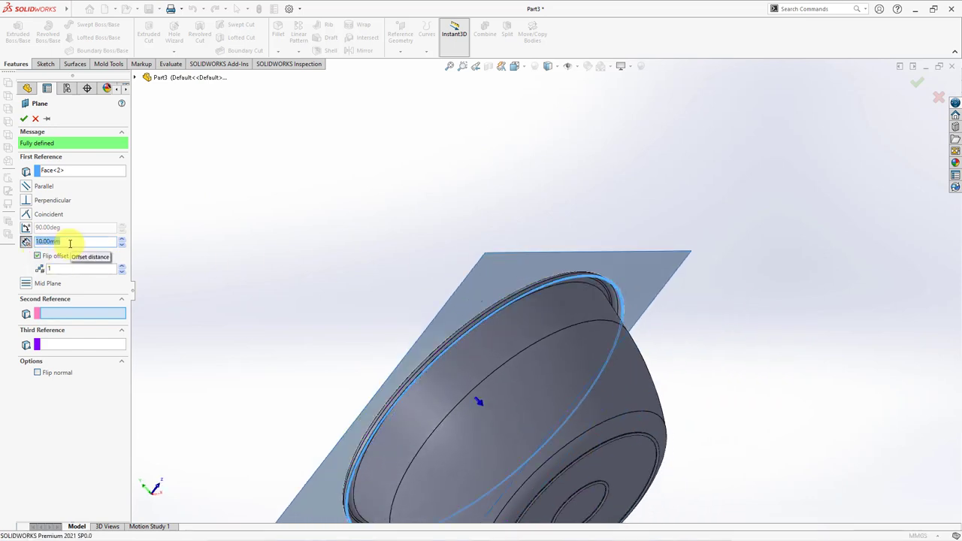
type("2")
key("Up")
key("Up")
key("Up")
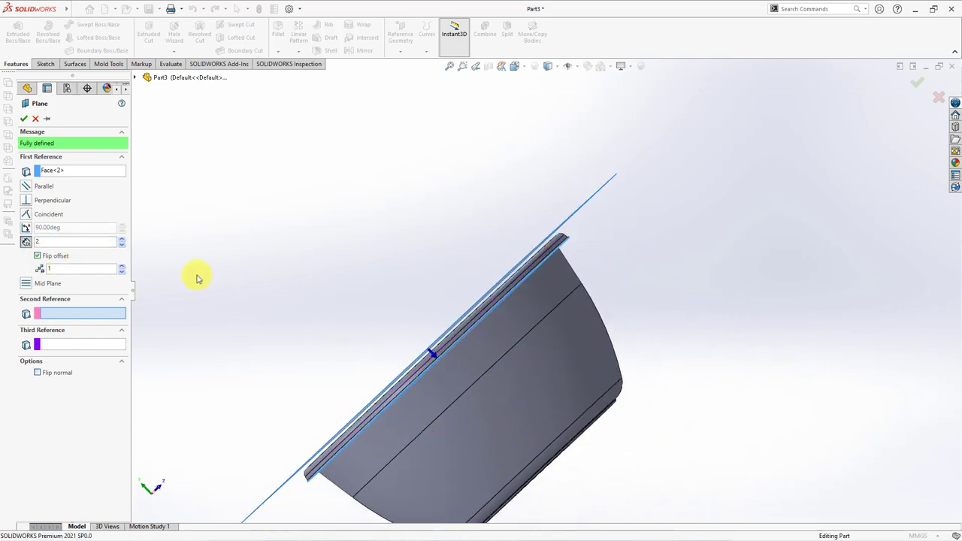
left_click(94, 215)
key("Down")
key("Down")
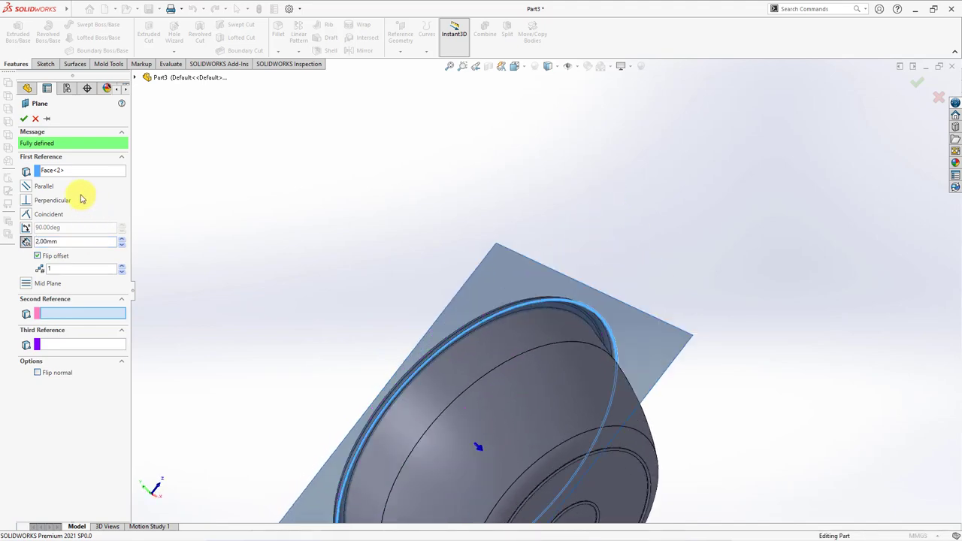
left_click(25, 120)
left_click(508, 283)
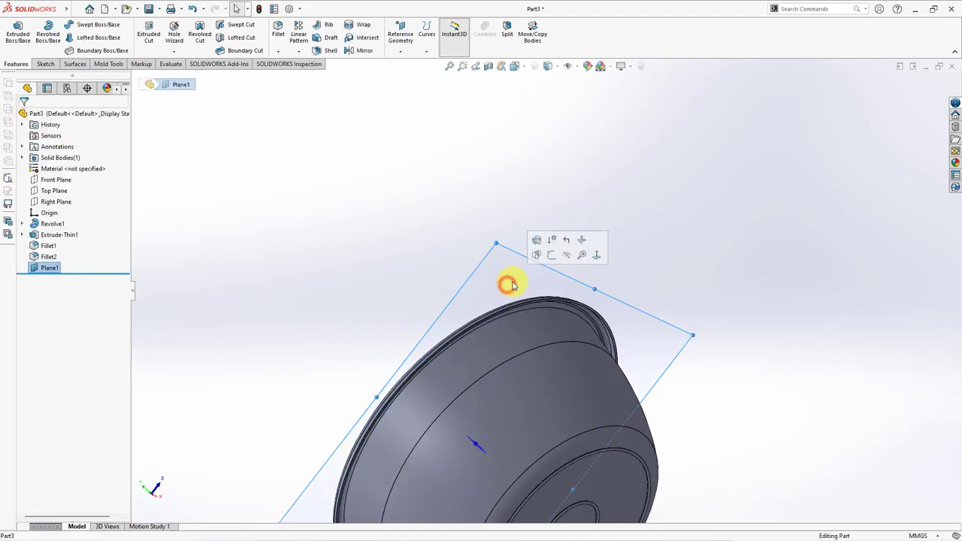
left_click(553, 257)
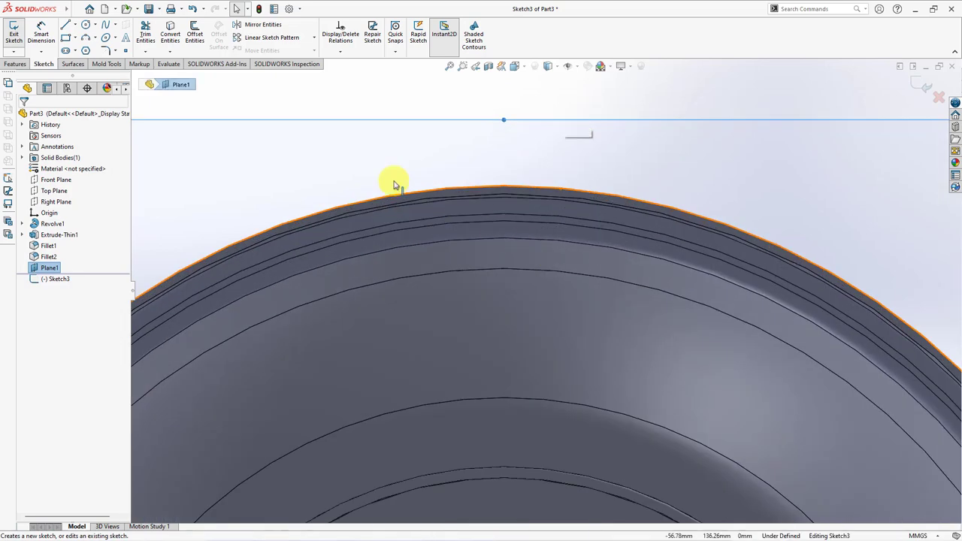
Step: Draw a short vertical line on Plane1 running down from the rim's top edge
left_click(66, 26)
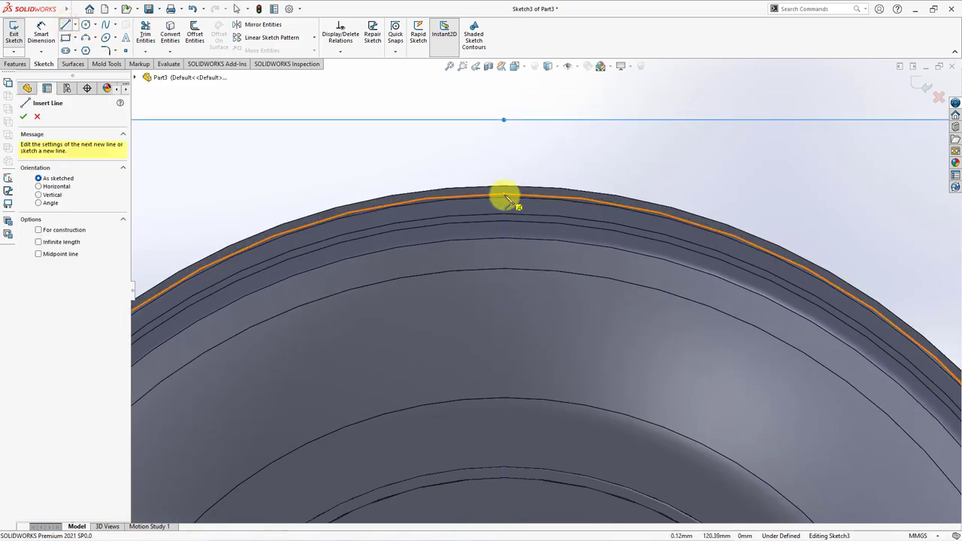
left_click(503, 195)
left_click(505, 237)
right_click(504, 240)
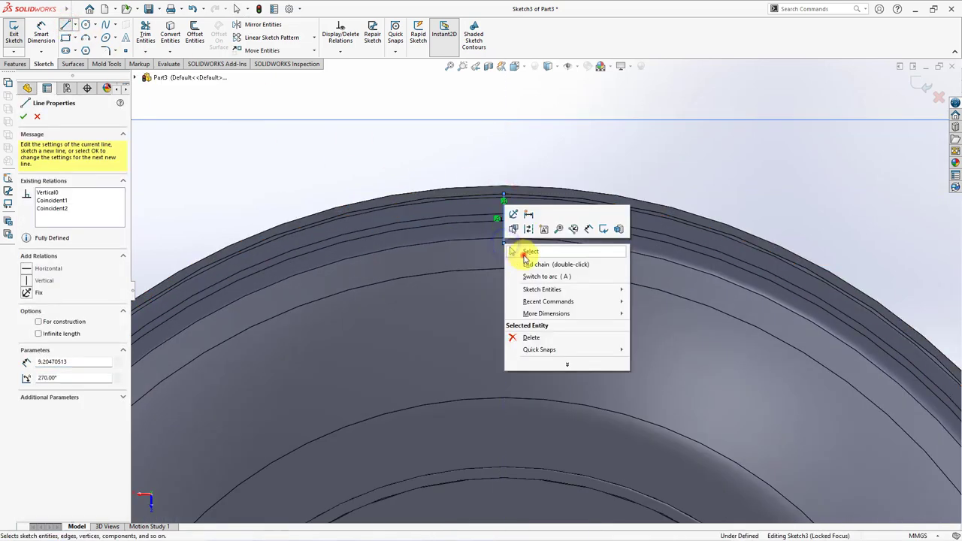
left_click(508, 253)
scroll(525, 259, "up", 3)
left_click(15, 64)
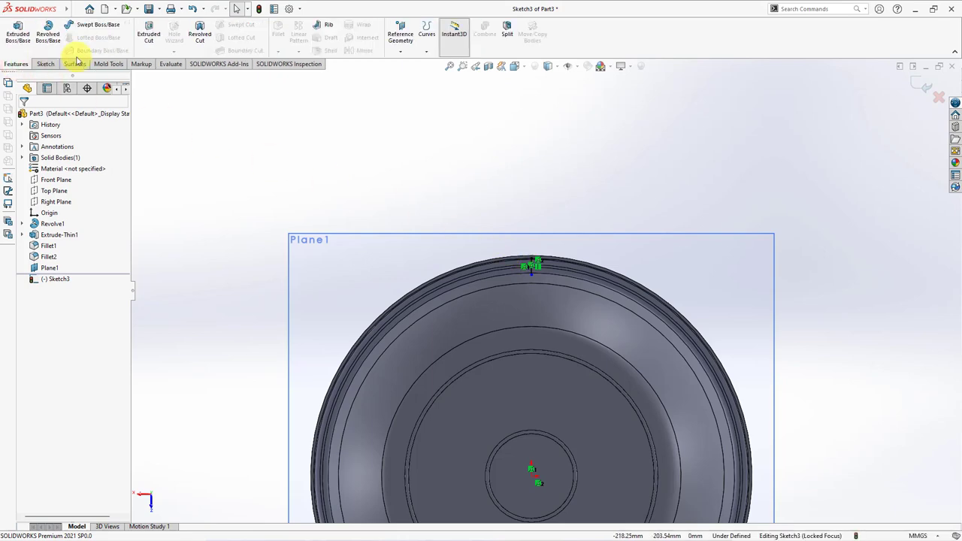
Step: Create Rib1 from the line: 1.80 mm thick toward the wall with 2.00° outward draft
left_click(329, 27)
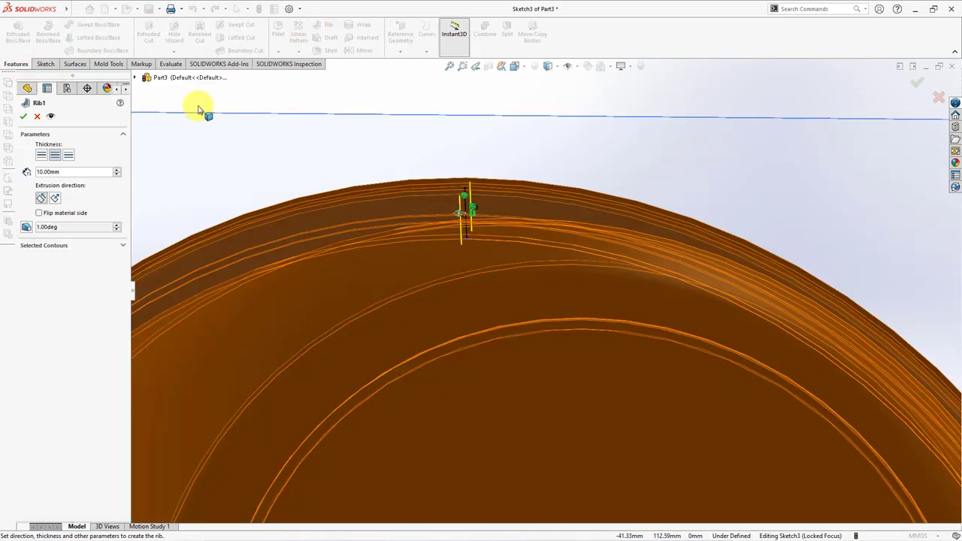
left_click(55, 198)
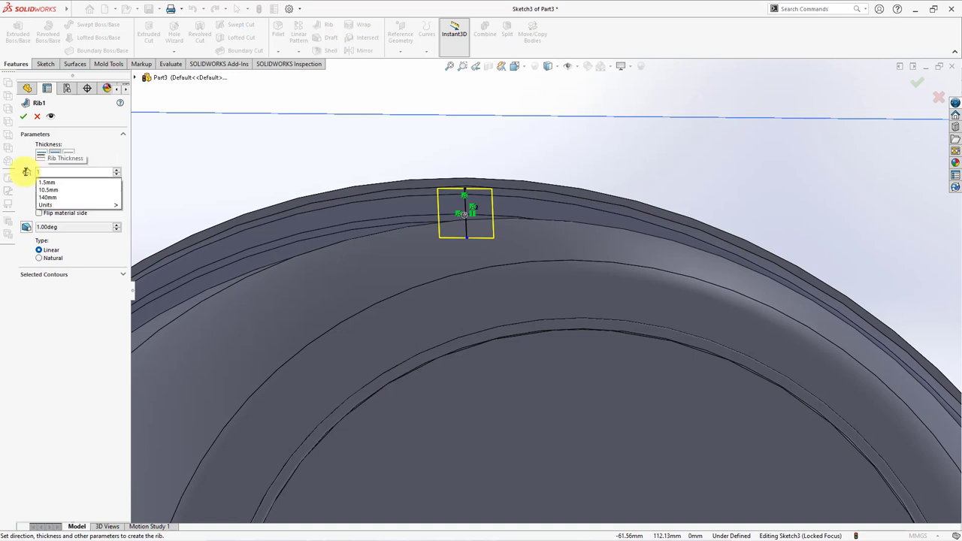
type(".80mm")
left_click(26, 225)
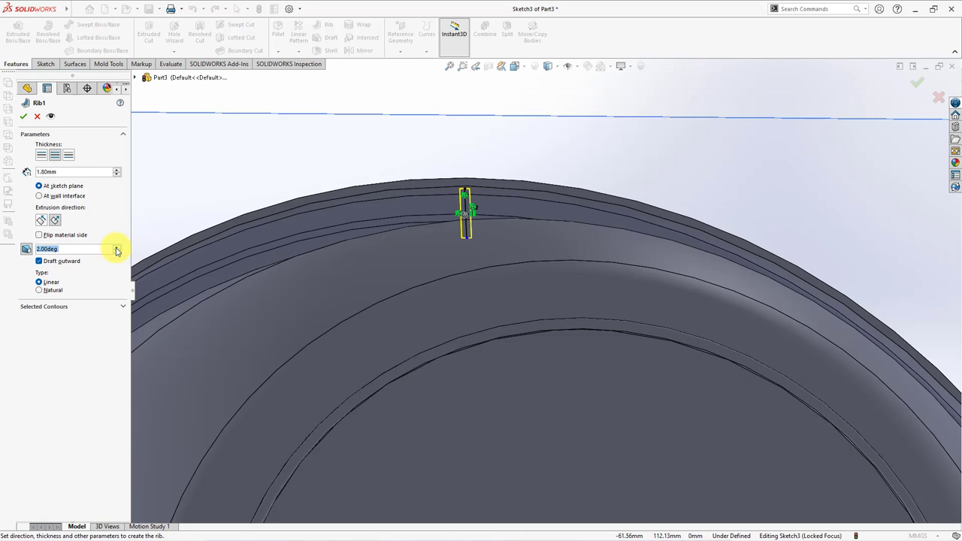
key("Left")
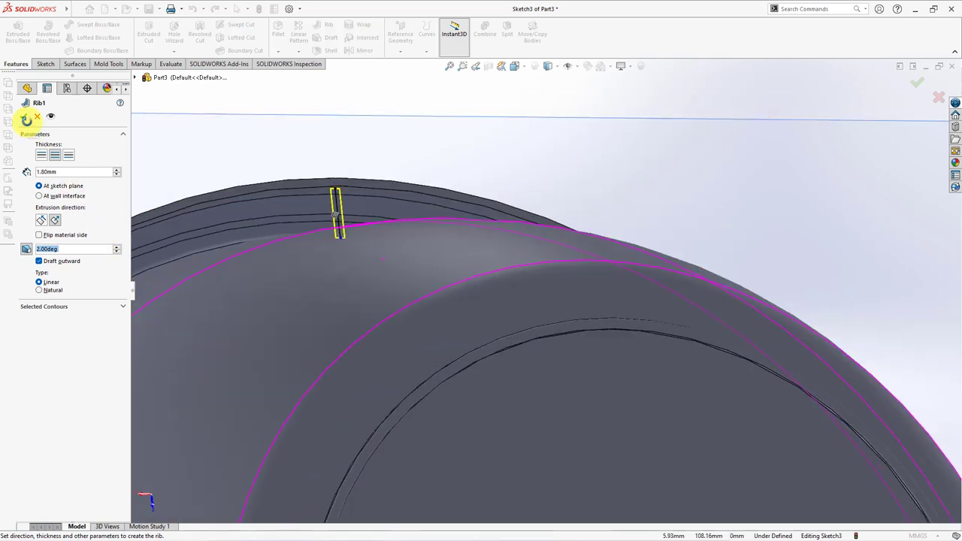
left_click(24, 115)
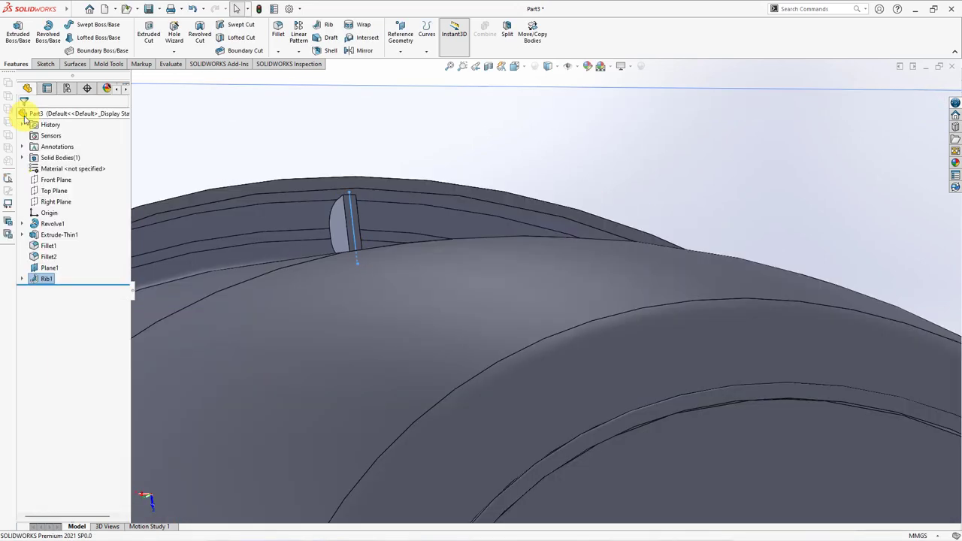
left_click(303, 151)
Step: Circular-pattern Rib1 into 4 equally spaced instances over 360° about the conical wall
key("ctrl+8")
left_click(468, 266)
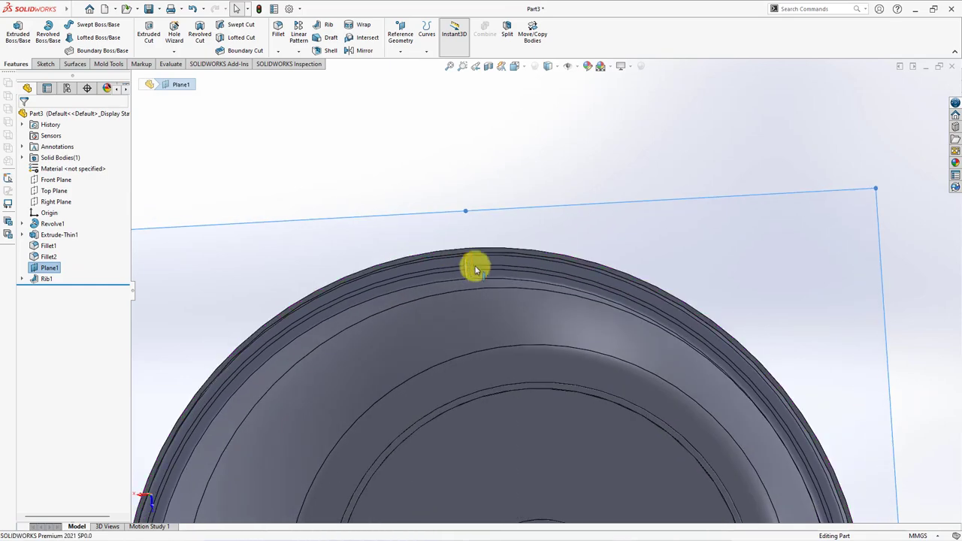
left_click(576, 228)
left_click(664, 203)
scroll(661, 200, "down", 3)
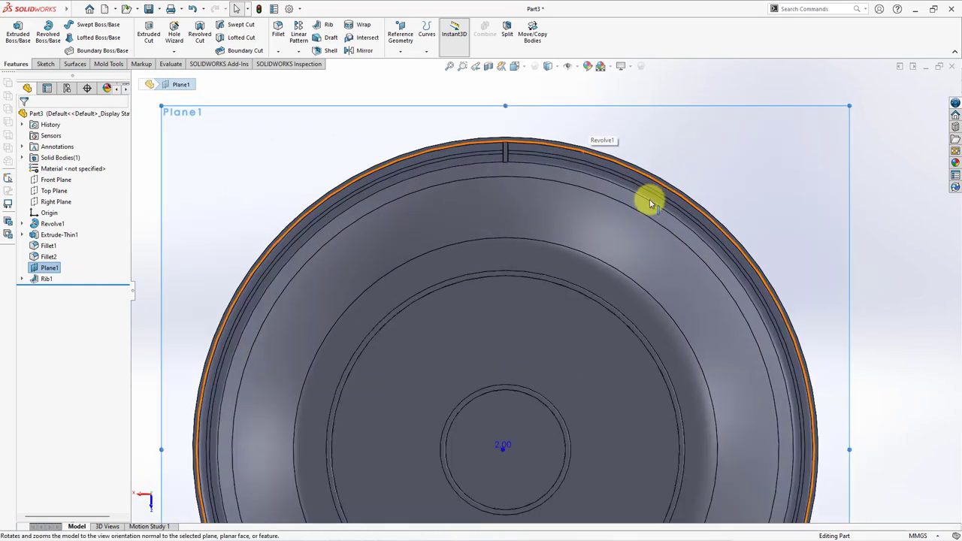
scroll(515, 172, "down", 3)
scroll(518, 180, "down", 2)
scroll(518, 179, "up", 5)
key("Right")
key("Up")
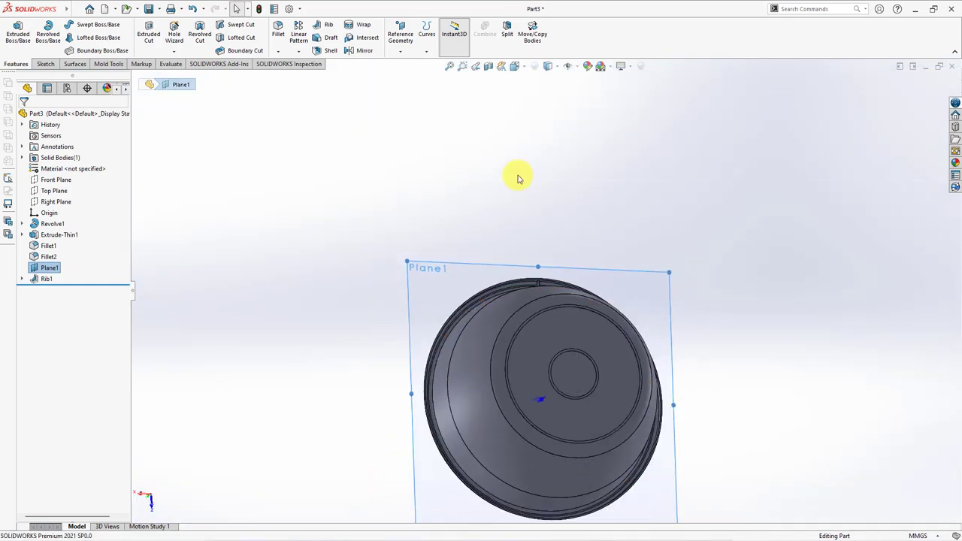
left_click(299, 50)
left_click(308, 76)
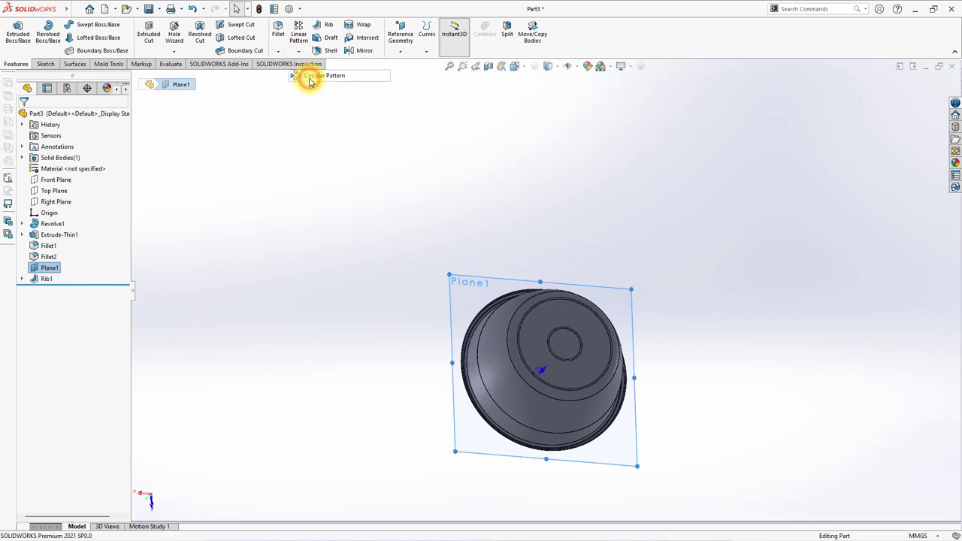
left_click(497, 415)
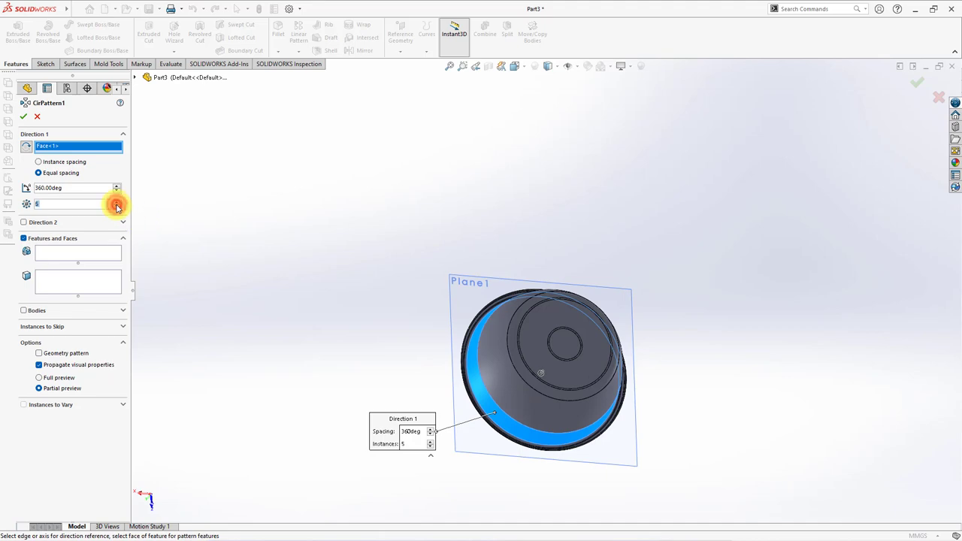
scroll(431, 232, "up", 5)
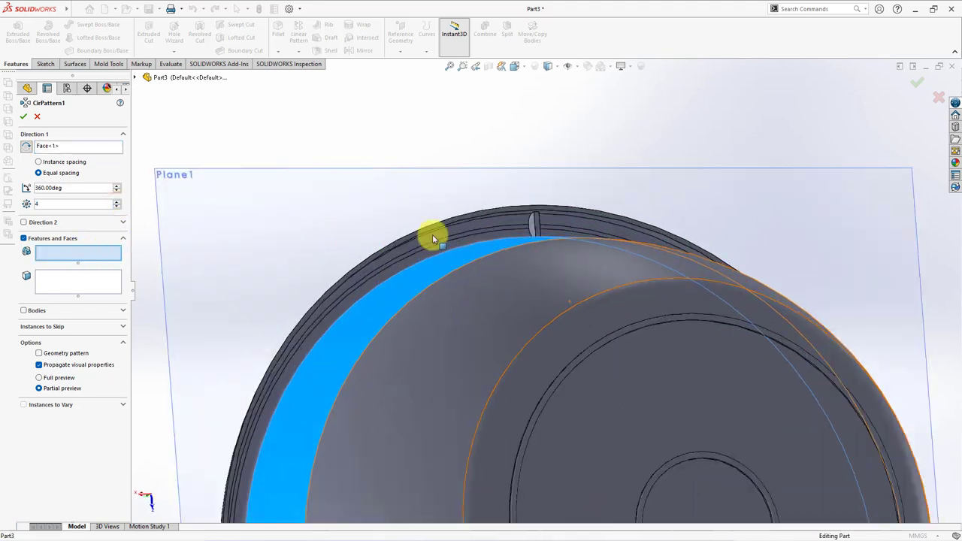
left_click(532, 226)
scroll(538, 233, "down", 5)
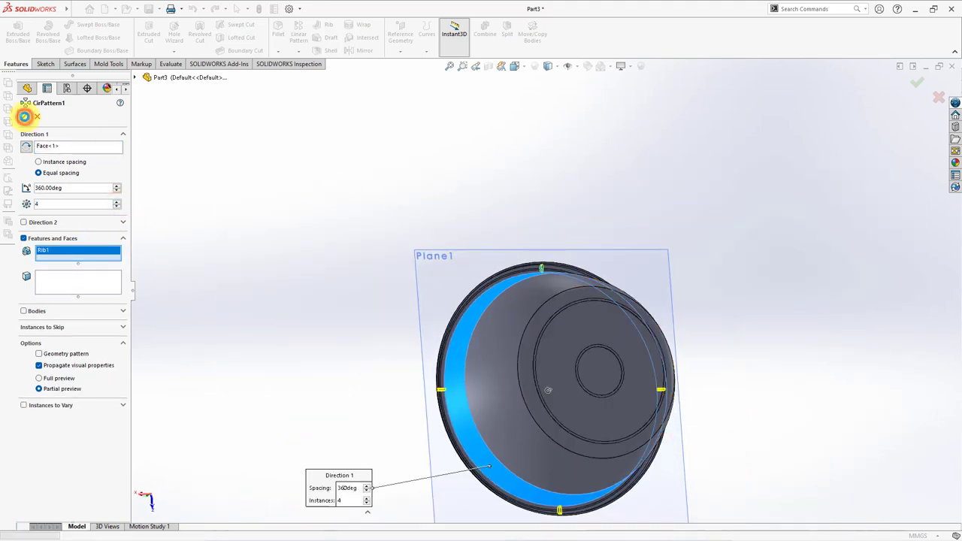
left_click(24, 116)
Step: Stand the finished bowl upright and show it in isometric view
left_click(490, 210)
scroll(489, 210, "up", 3)
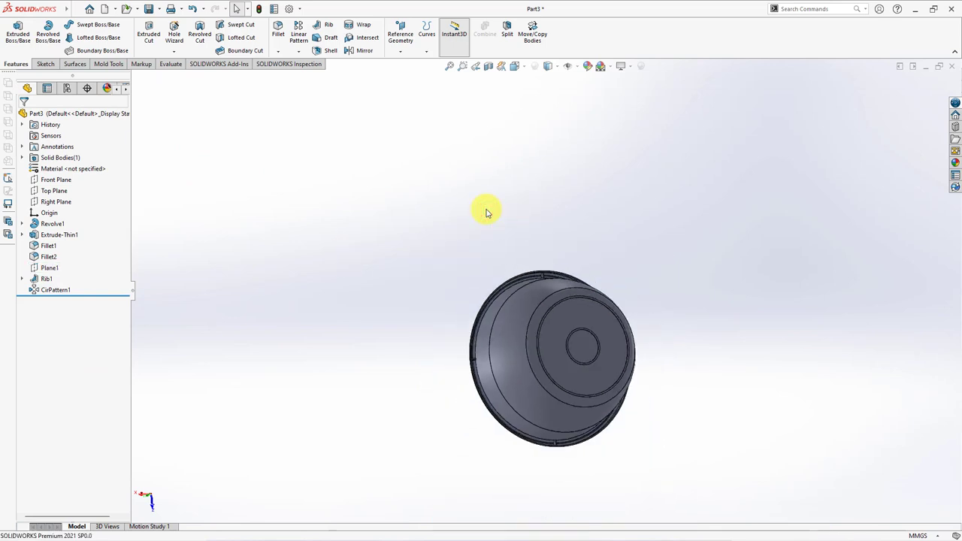
middle_click_drag(489, 211, 664, 274)
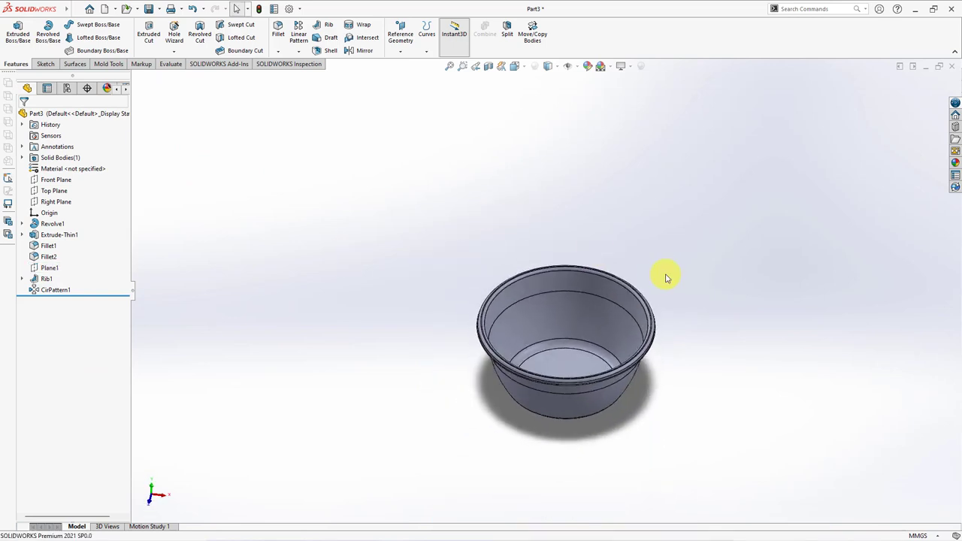
key("ctrl+7")
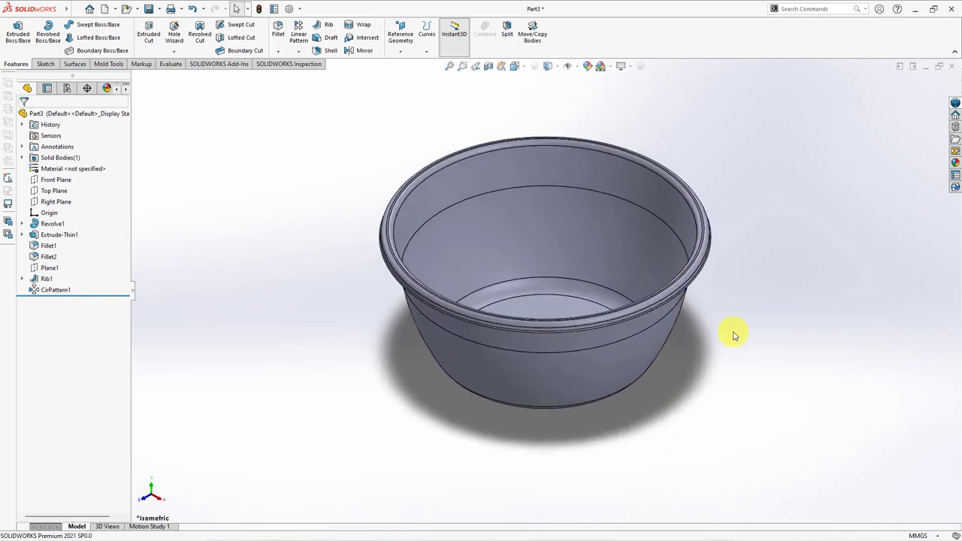